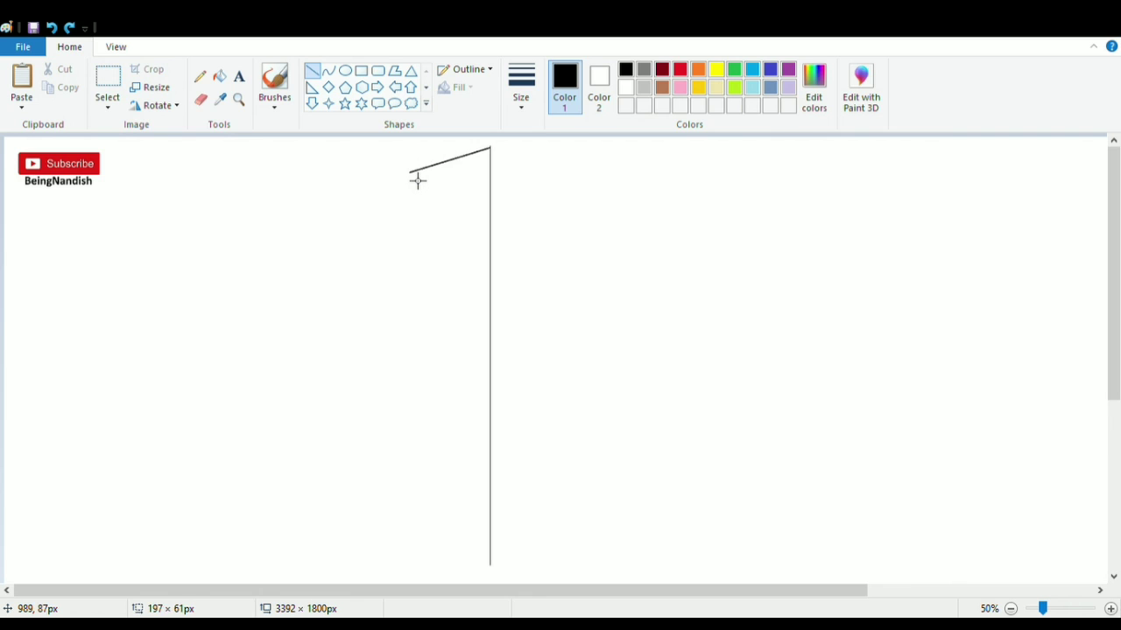
Draw a curve about 185 × 77 px from the vertical line's upper end outward to the left as the top of the head.
drag(418, 181, 415, 187)
click(51, 27)
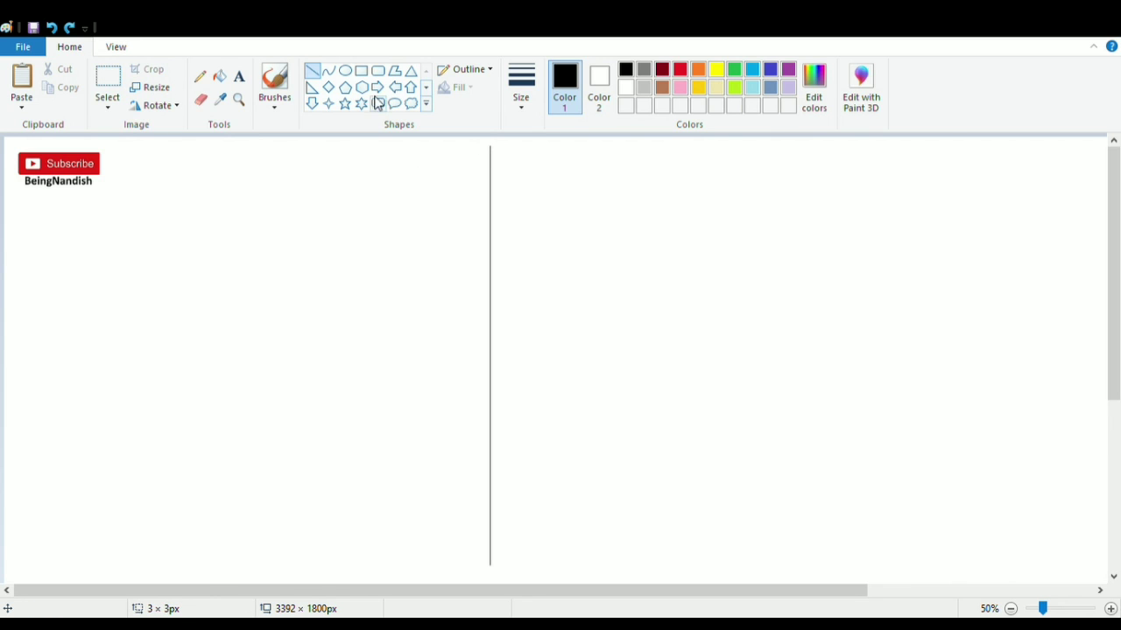
click(328, 70)
drag(490, 147, 447, 164)
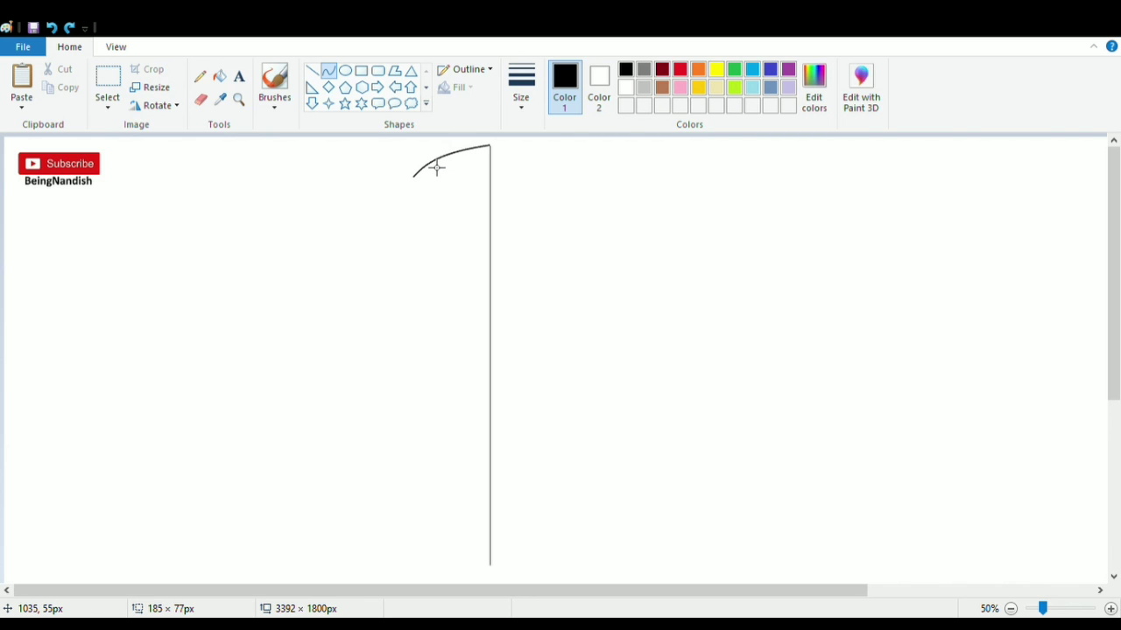
click(438, 168)
Draw a curve about 73 × 205 px down from the head arc's outer end, rounding the bend where the two join.
click(116, 47)
click(23, 86)
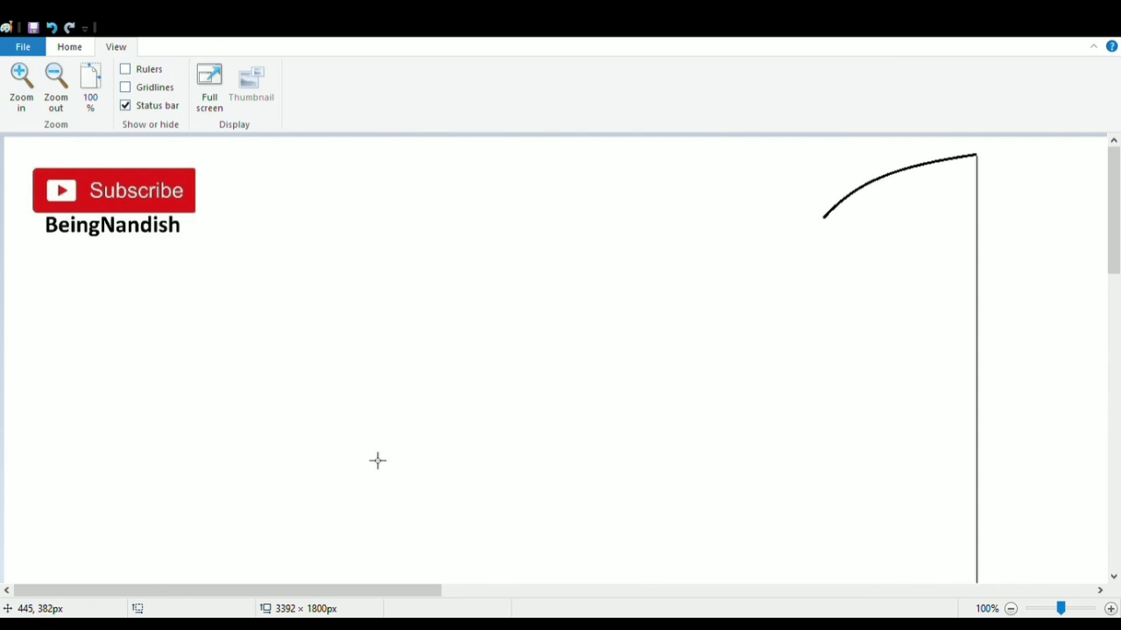
drag(379, 590, 559, 578)
drag(358, 219, 398, 388)
mouse_move(361, 245)
mouse_down()
mouse_move(358, 235)
mouse_move(338, 277)
mouse_move(341, 244)
mouse_up()
drag(329, 303, 338, 311)
drag(332, 383, 337, 391)
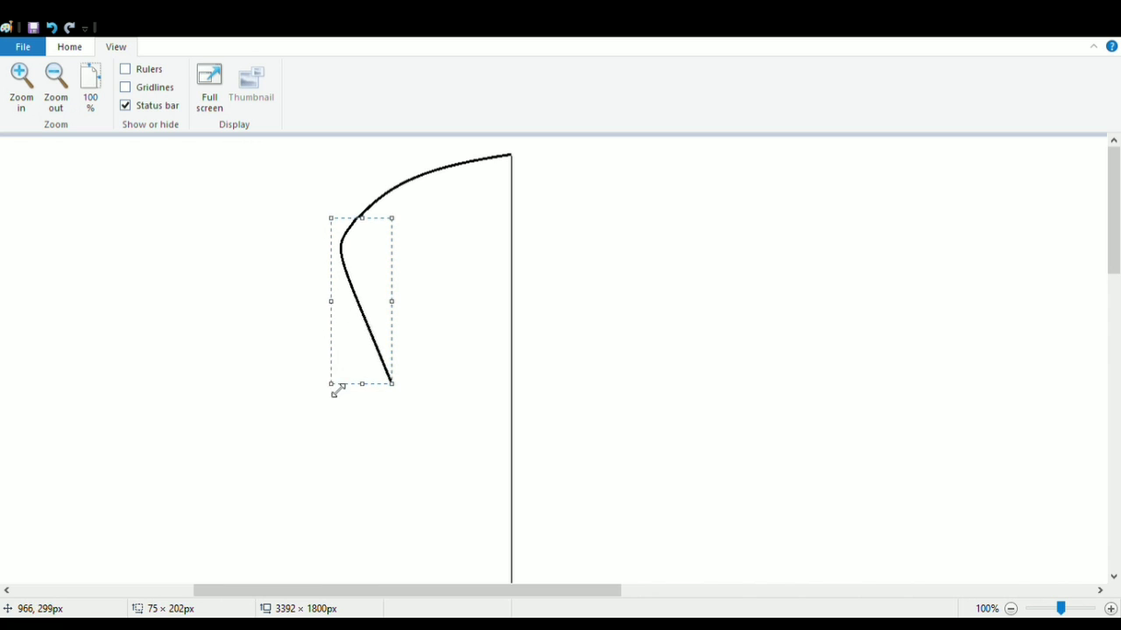
drag(372, 340, 375, 338)
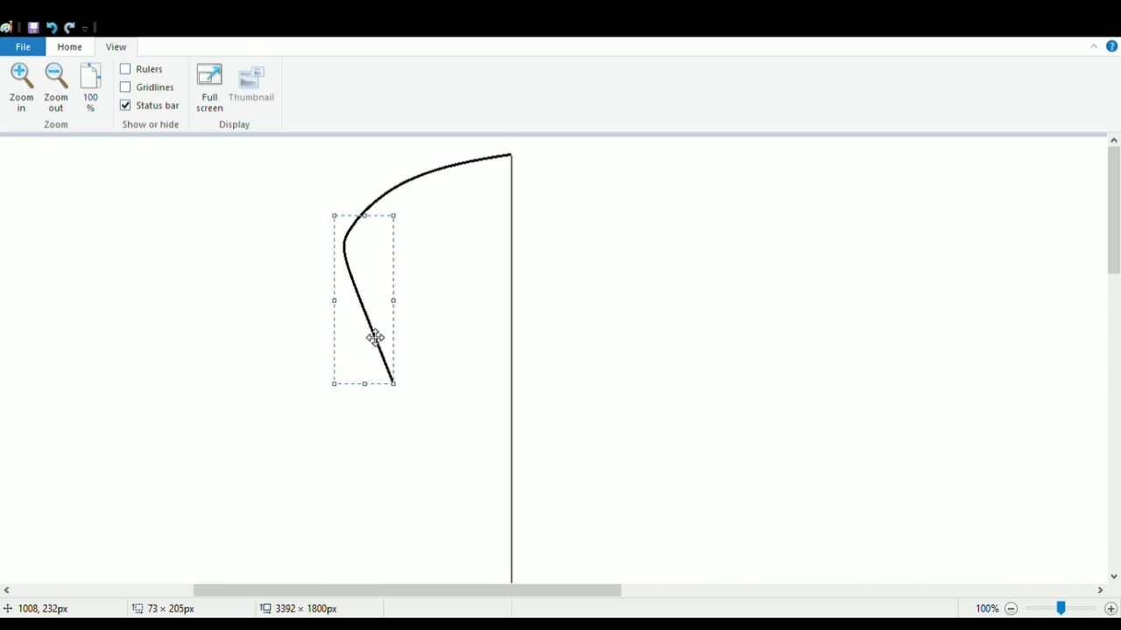
click(443, 307)
Delete the lower part of the head's side curve, keeping only the short bend beneath the head arc.
click(69, 70)
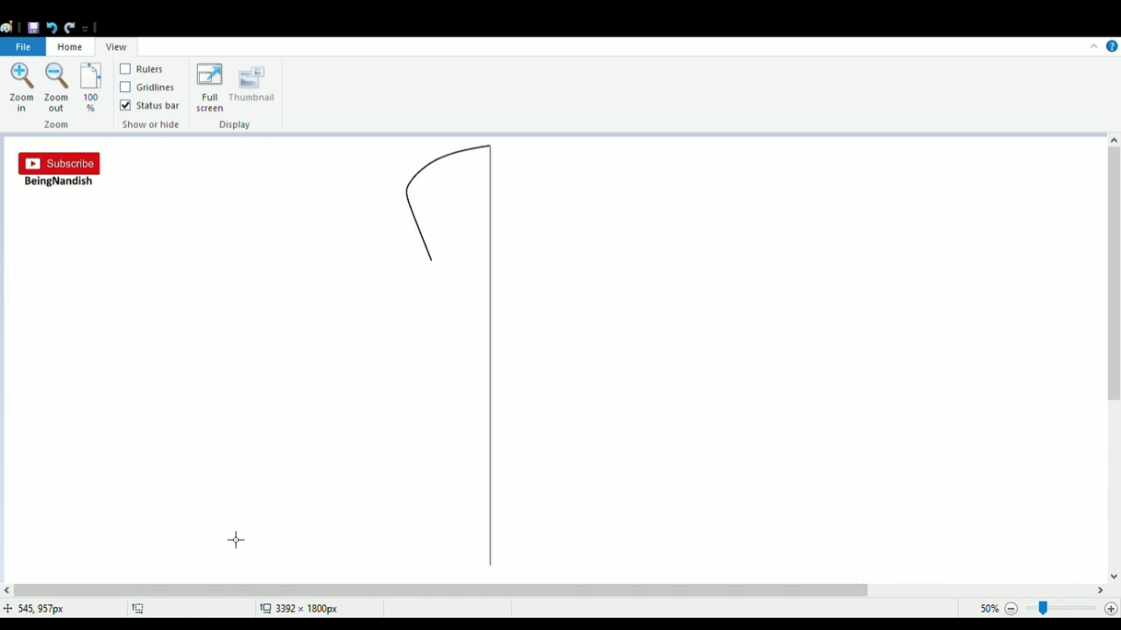
click(69, 47)
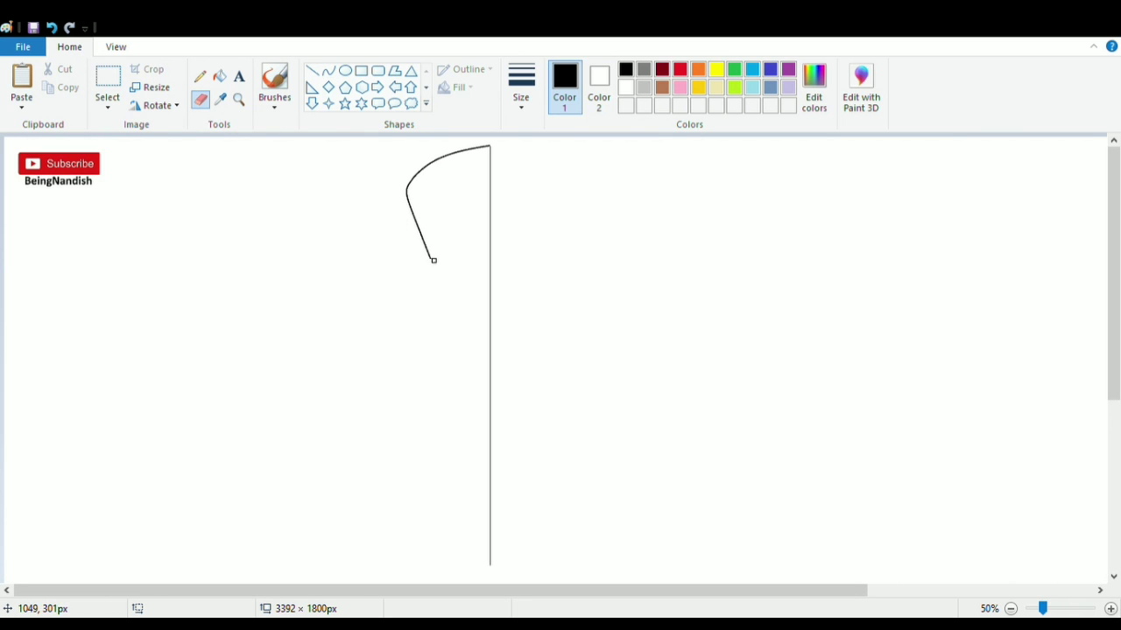
click(115, 46)
click(21, 83)
drag(362, 593, 560, 593)
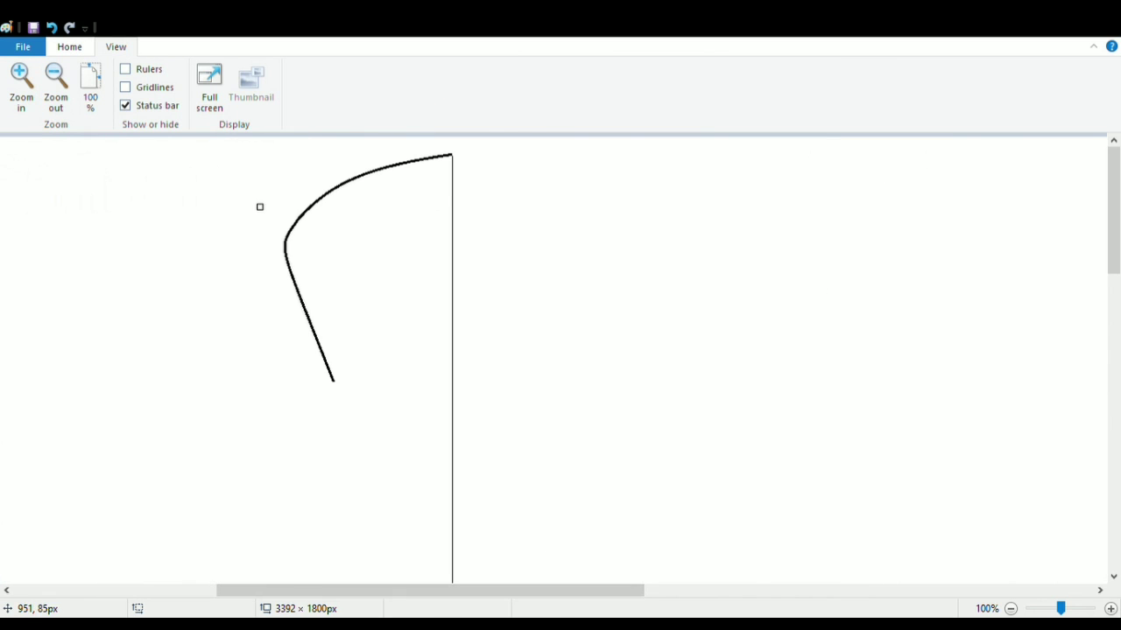
click(52, 49)
click(107, 87)
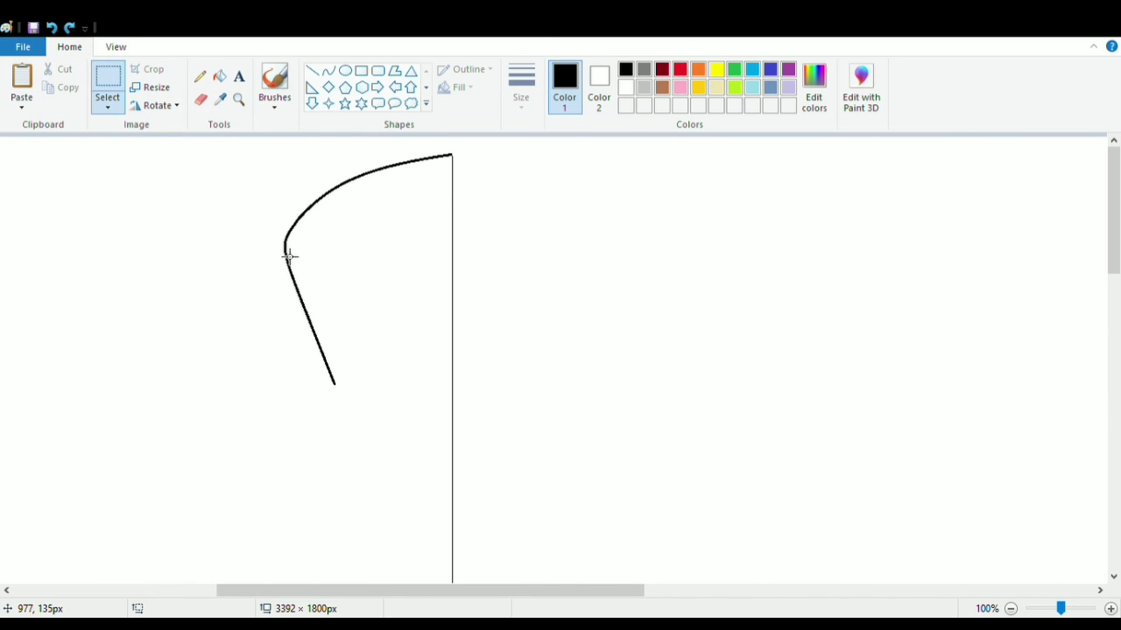
drag(286, 248, 353, 368)
key(Delete)
drag(294, 283, 365, 426)
key(Delete)
Redraw the side of the head as an outward-bowed curve running down and inward from the short bend.
click(328, 70)
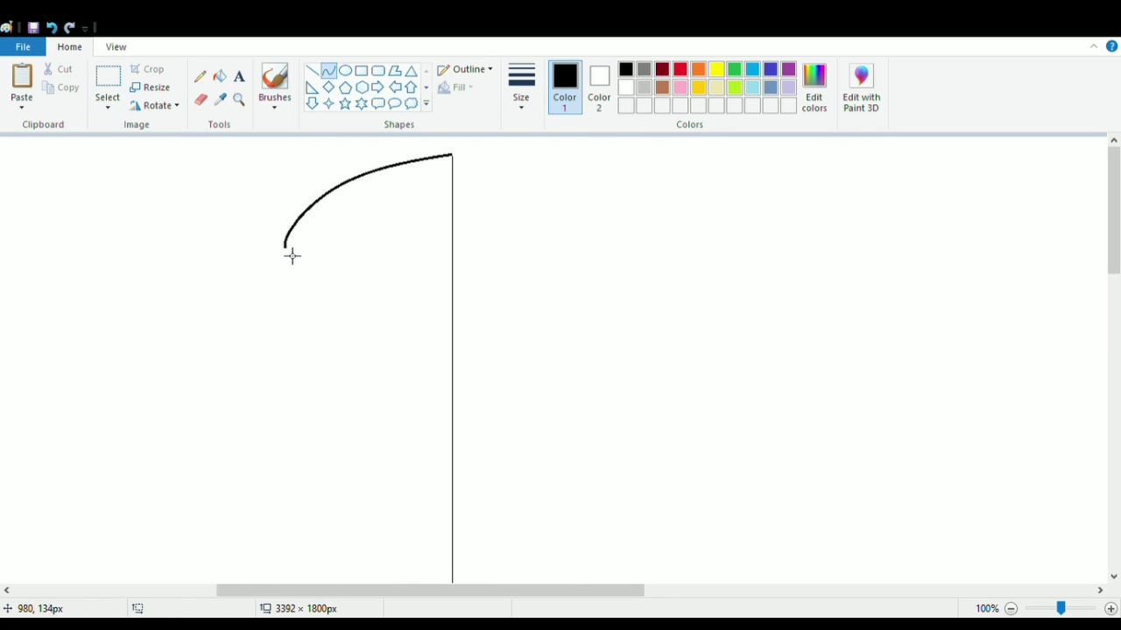
drag(293, 278, 352, 380)
click(288, 278)
drag(295, 339, 301, 317)
click(203, 103)
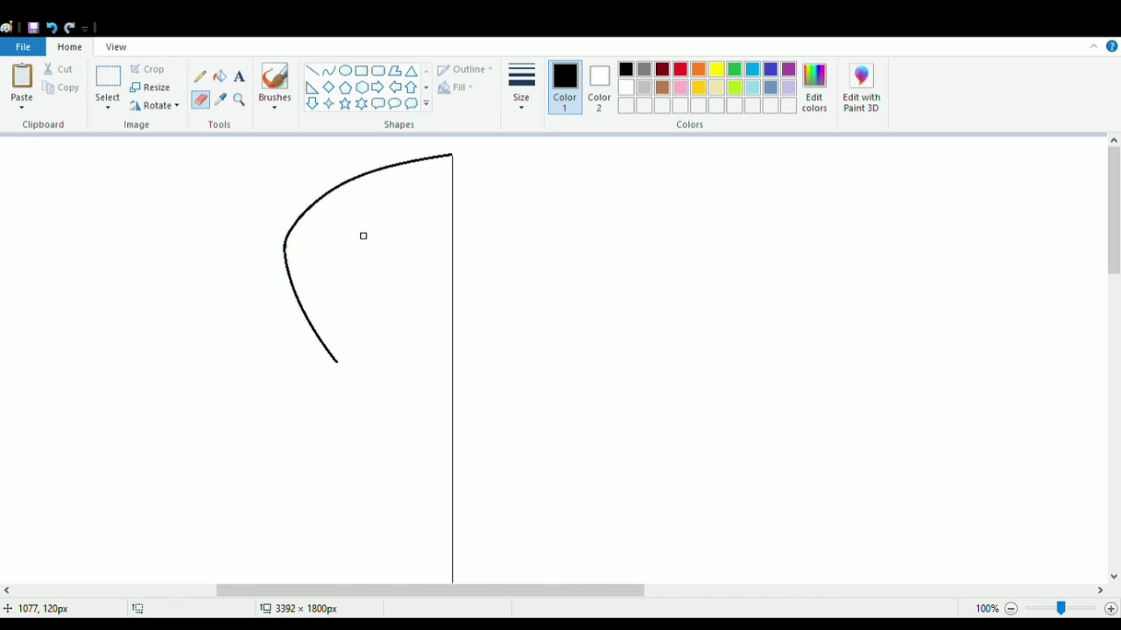
Draw the inner hairline as a curve about 148 × 162 px from the vertical line to the side curve's lower end.
click(328, 70)
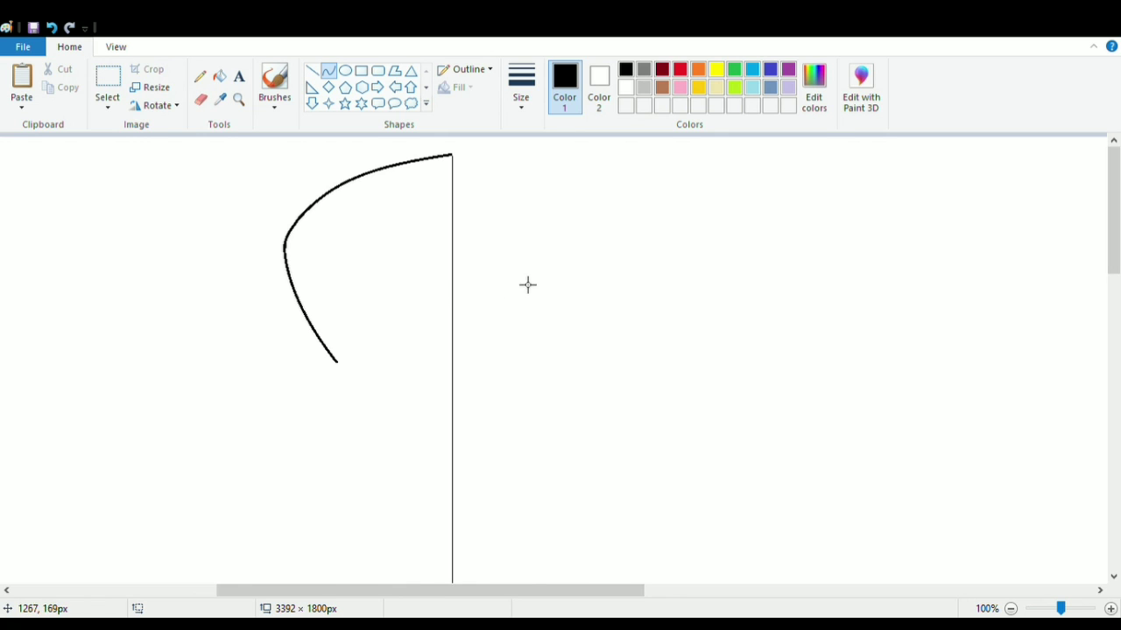
mouse_move(452, 231)
mouse_down()
mouse_move(375, 295)
mouse_move(344, 364)
mouse_move(393, 277)
mouse_move(360, 251)
mouse_move(367, 280)
mouse_up()
click(51, 27)
mouse_move(453, 233)
mouse_down()
mouse_move(344, 361)
mouse_move(353, 265)
mouse_move(380, 257)
mouse_move(340, 275)
mouse_up()
drag(394, 240, 401, 236)
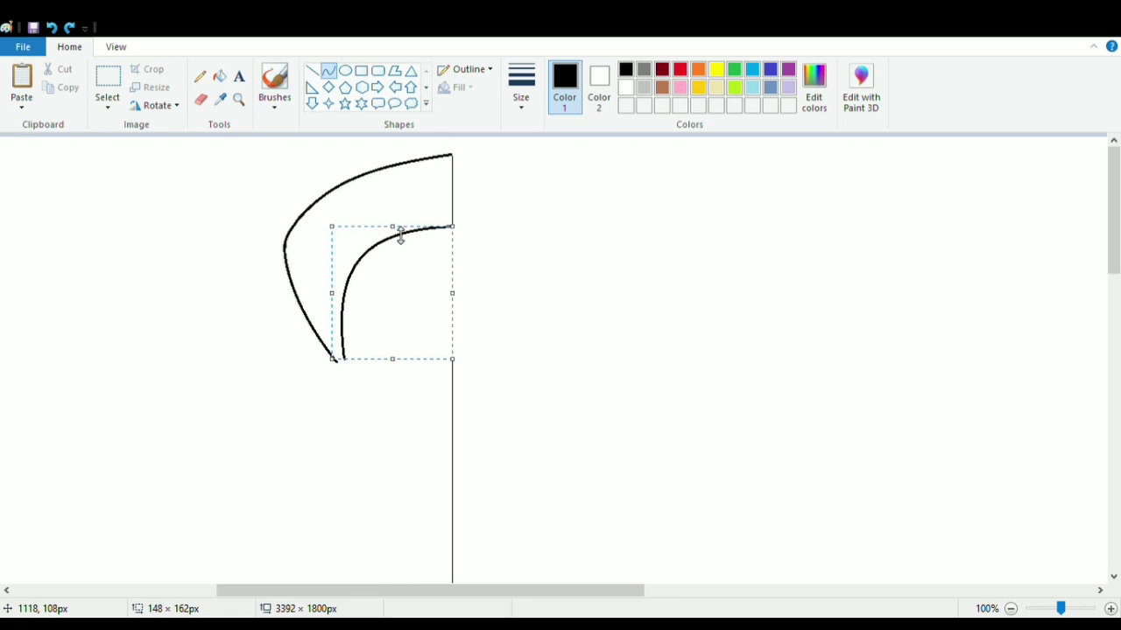
click(538, 267)
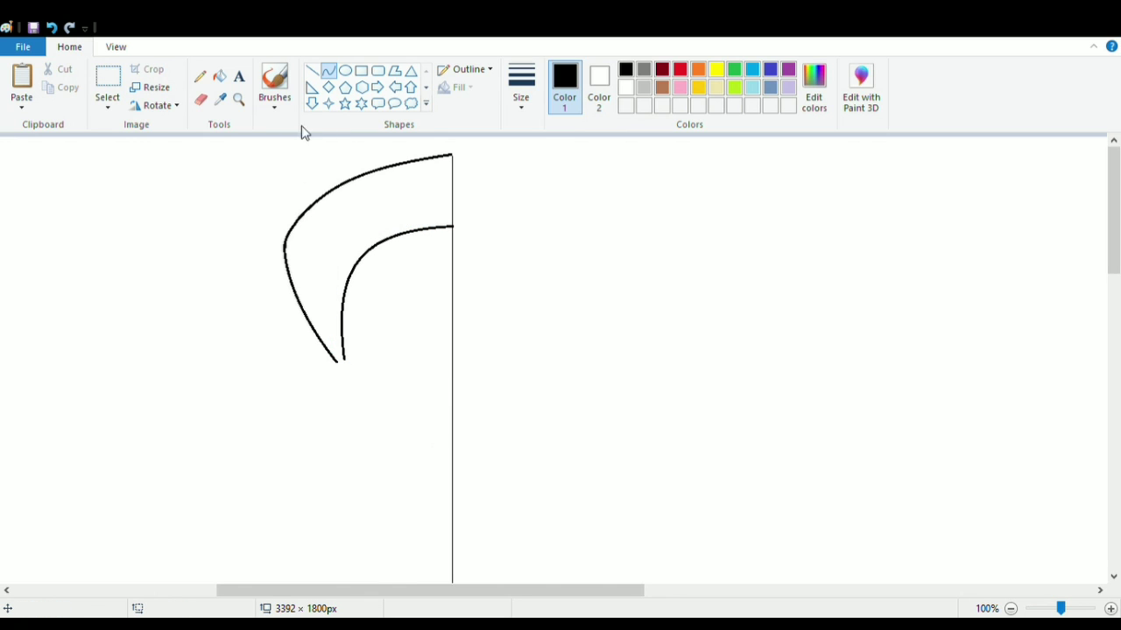
Draw a diagonal cheek line about 35 × 35 px from the hairline's end and a rounded jaw curve from it to the vertical line.
click(312, 70)
drag(344, 360, 333, 386)
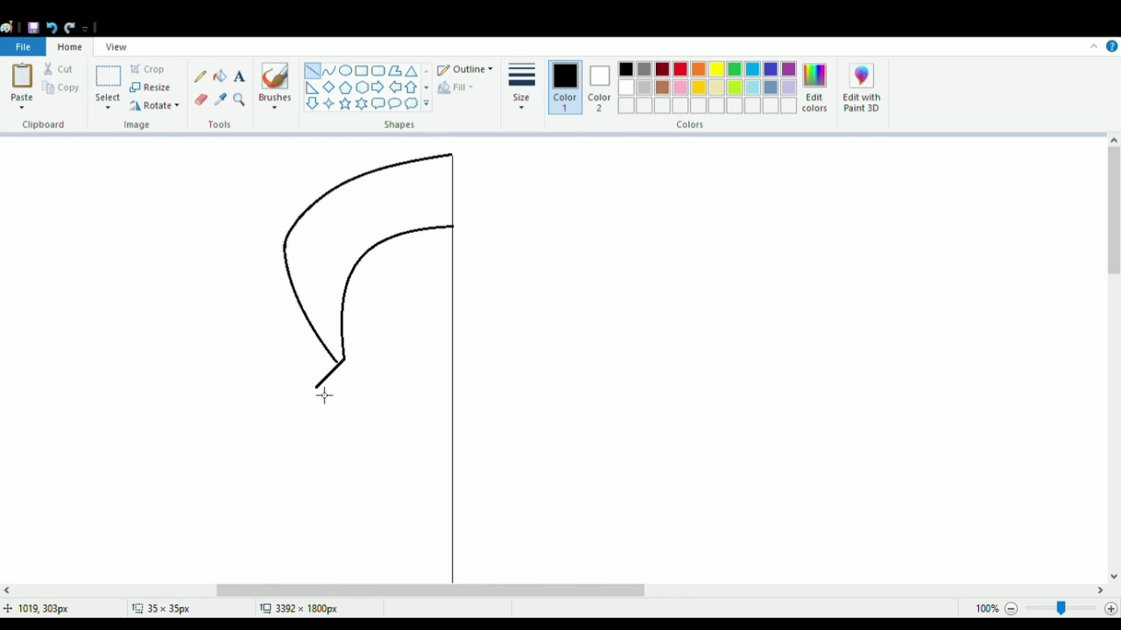
click(328, 70)
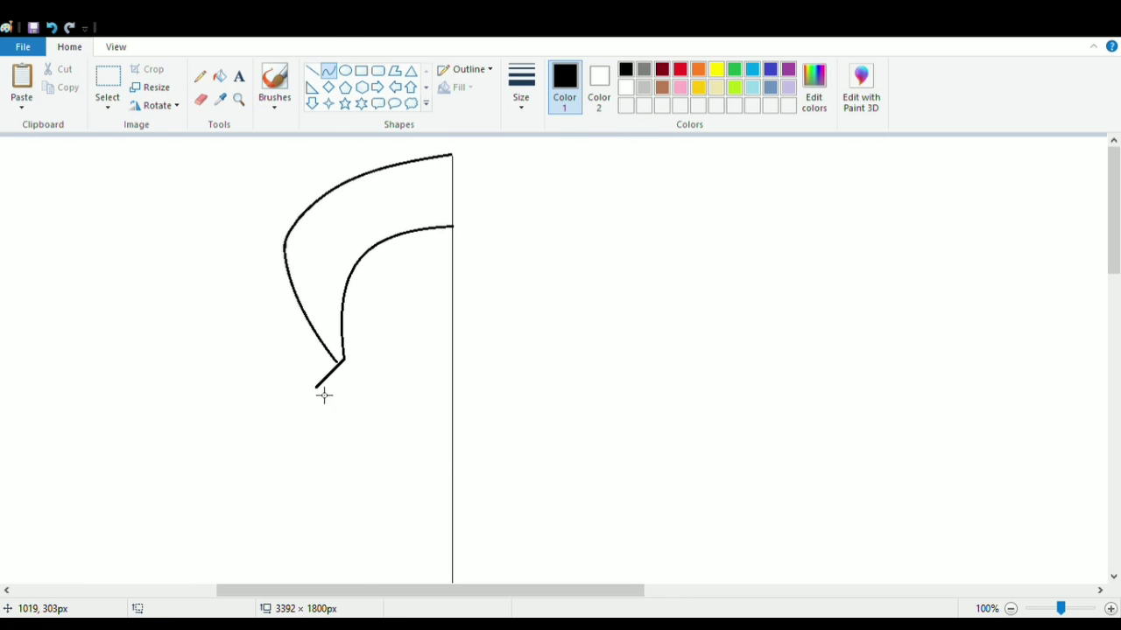
mouse_move(317, 387)
mouse_down()
mouse_move(452, 458)
mouse_move(452, 470)
mouse_move(305, 417)
mouse_move(348, 490)
mouse_move(338, 458)
mouse_move(344, 469)
mouse_up()
Draw an eyebrow below the hairline from an upper arc about 80 × 38 px and a lower arc about 86 × 27 px.
drag(375, 286, 405, 297)
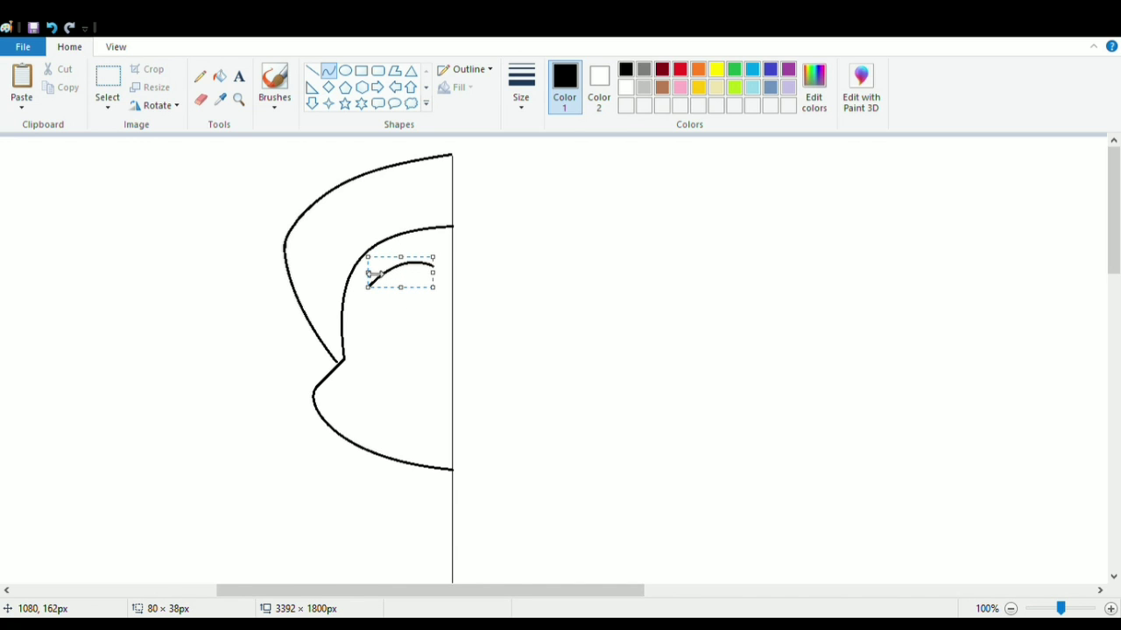
click(275, 145)
click(115, 47)
click(22, 80)
click(69, 47)
drag(378, 590, 450, 590)
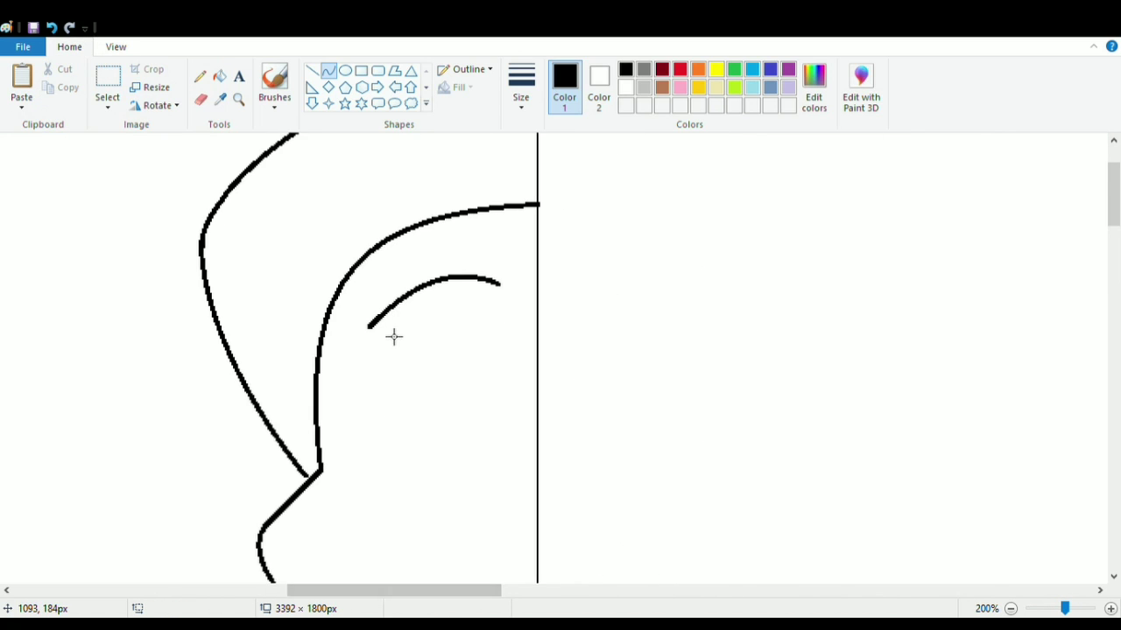
mouse_move(368, 327)
mouse_down()
mouse_move(501, 287)
mouse_move(506, 310)
mouse_move(518, 312)
mouse_up()
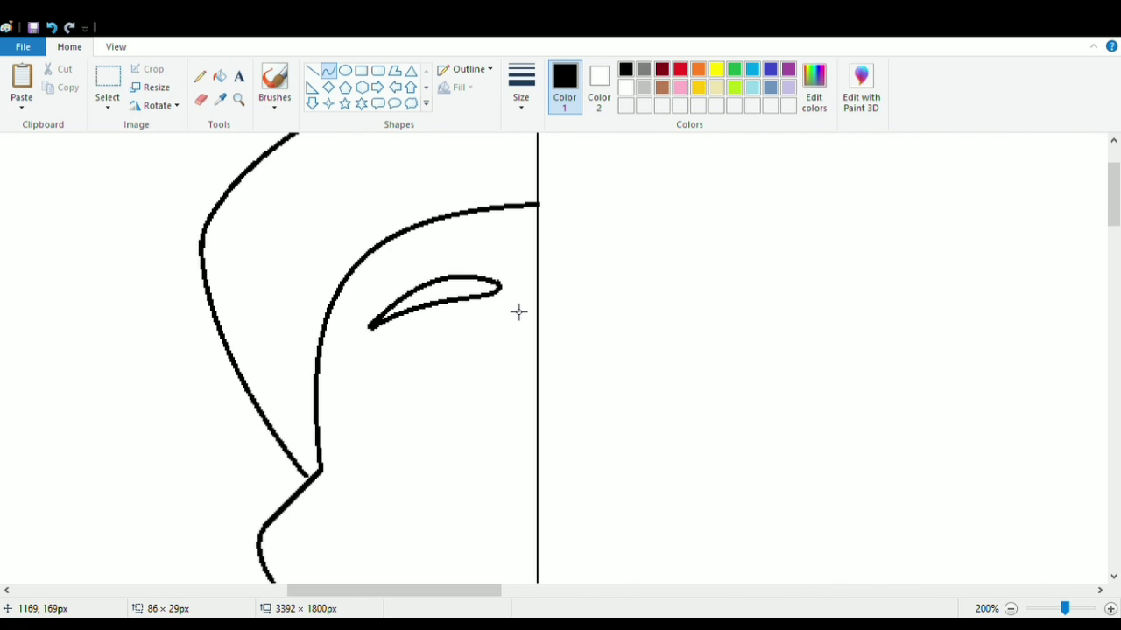
drag(442, 331, 446, 330)
drag(443, 287, 456, 289)
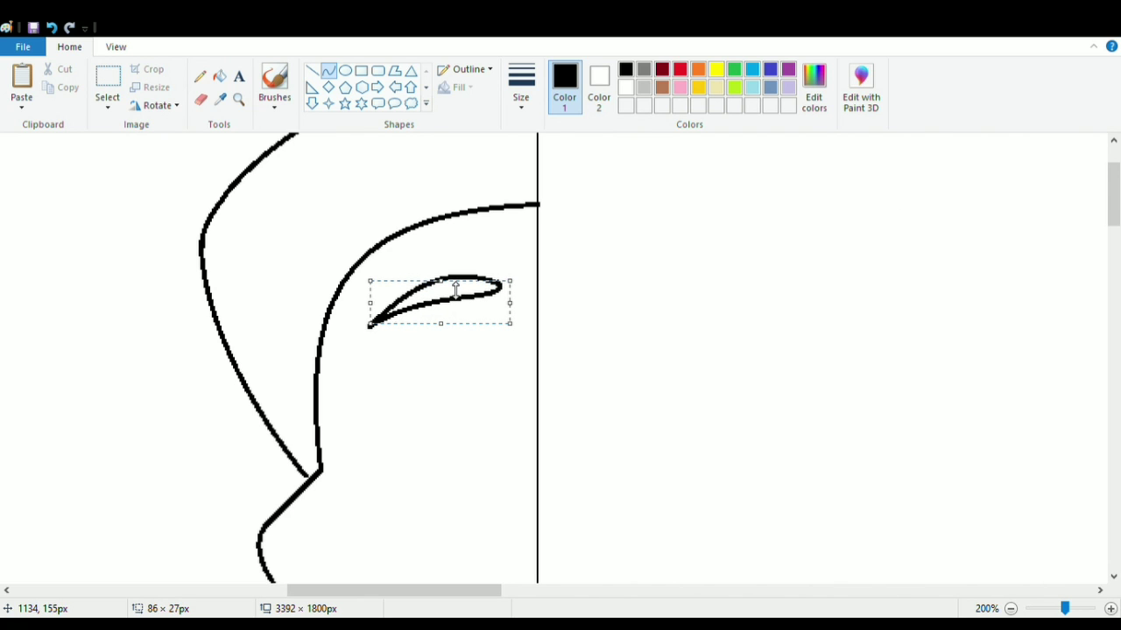
click(472, 251)
Draw the eye outline as an ellipse just below the eyebrow, adjusting its size and position.
scroll(473, 251, down, 3)
click(345, 71)
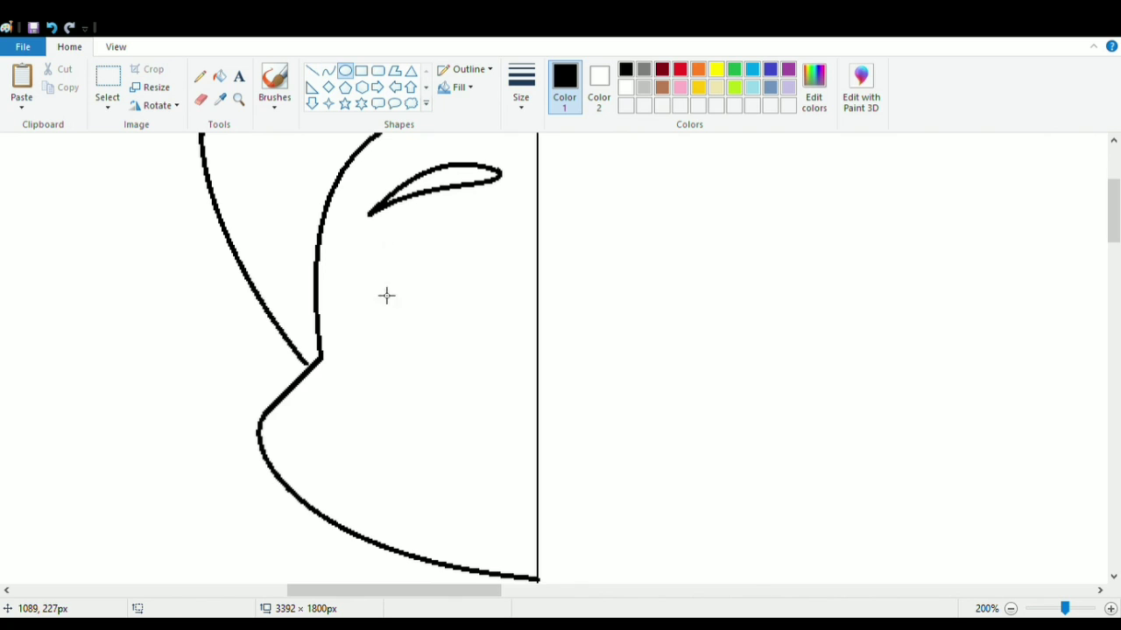
mouse_move(368, 232)
mouse_down()
mouse_move(481, 375)
mouse_move(498, 378)
mouse_up()
drag(457, 299, 457, 286)
drag(431, 365, 431, 349)
mouse_move(366, 291)
mouse_down()
mouse_move(412, 296)
mouse_move(448, 281)
mouse_up()
click(581, 250)
Erase the bottom of the eye ellipse and close it with an upward-arched lower lid about 59 × 9 px.
click(201, 100)
drag(390, 330, 455, 351)
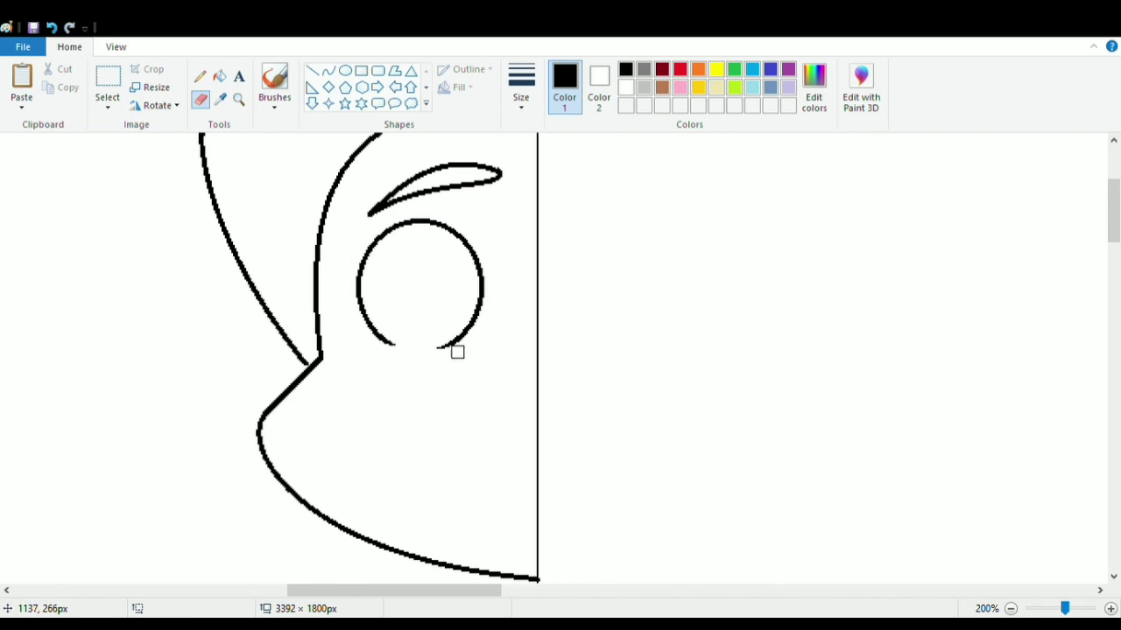
click(328, 70)
mouse_move(370, 347)
mouse_down()
mouse_move(474, 352)
mouse_move(418, 341)
mouse_up()
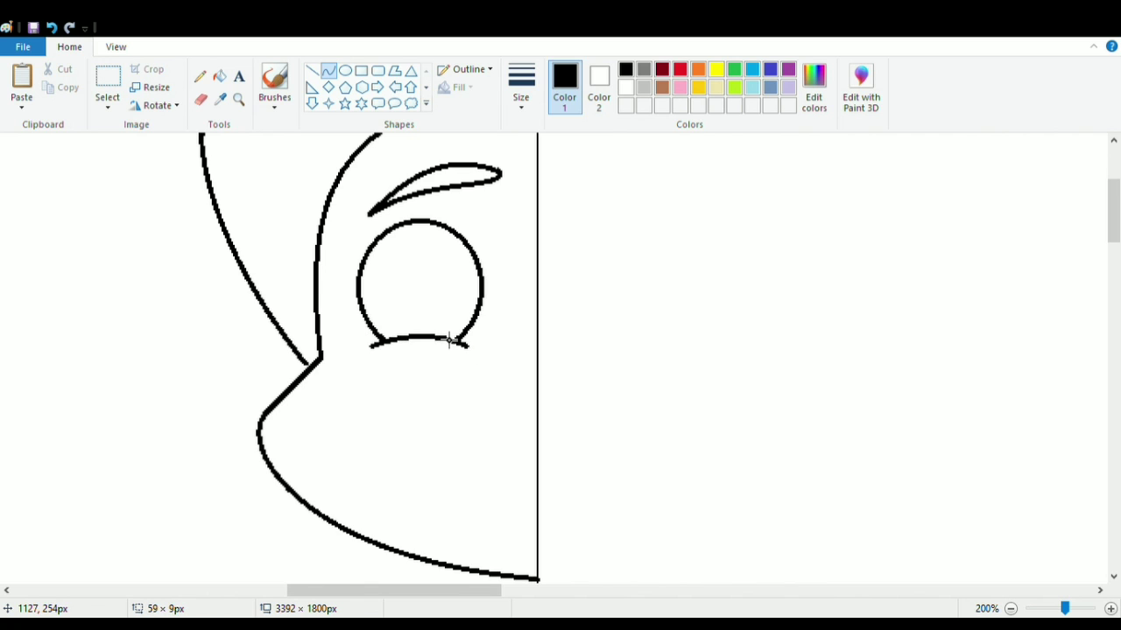
click(449, 341)
click(595, 327)
Draw a smile curve about 69 × 20 px ending at the vertical line, with a short slanted crease across its outer corner.
drag(382, 418, 513, 468)
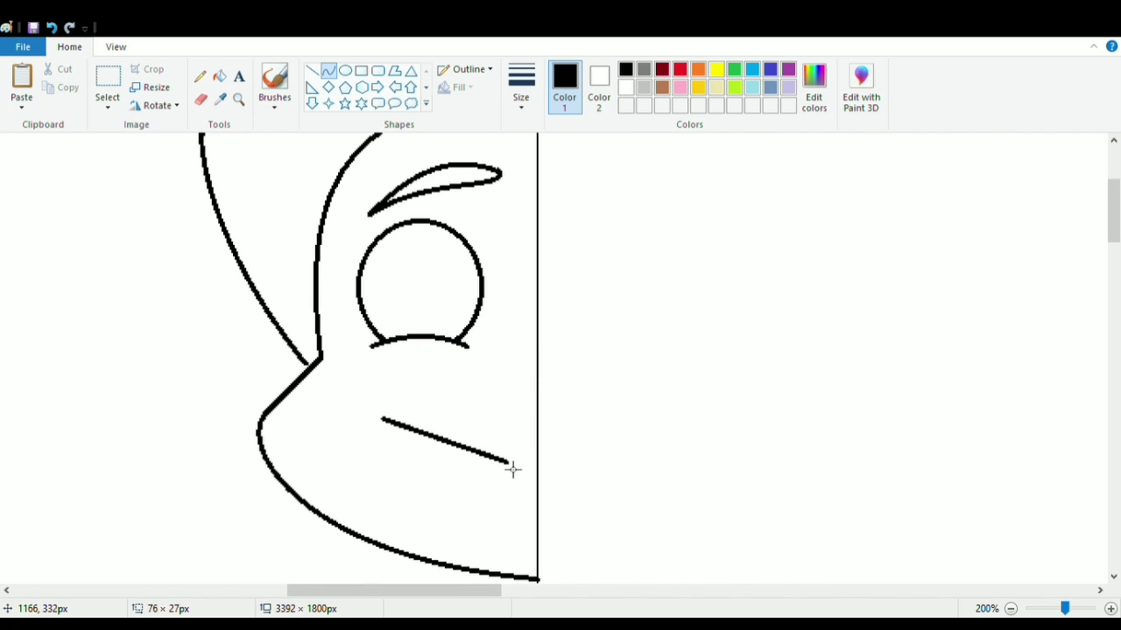
key(ctrl+z)
mouse_move(433, 442)
mouse_down()
mouse_move(544, 468)
mouse_move(514, 475)
mouse_move(533, 473)
mouse_up()
click(535, 473)
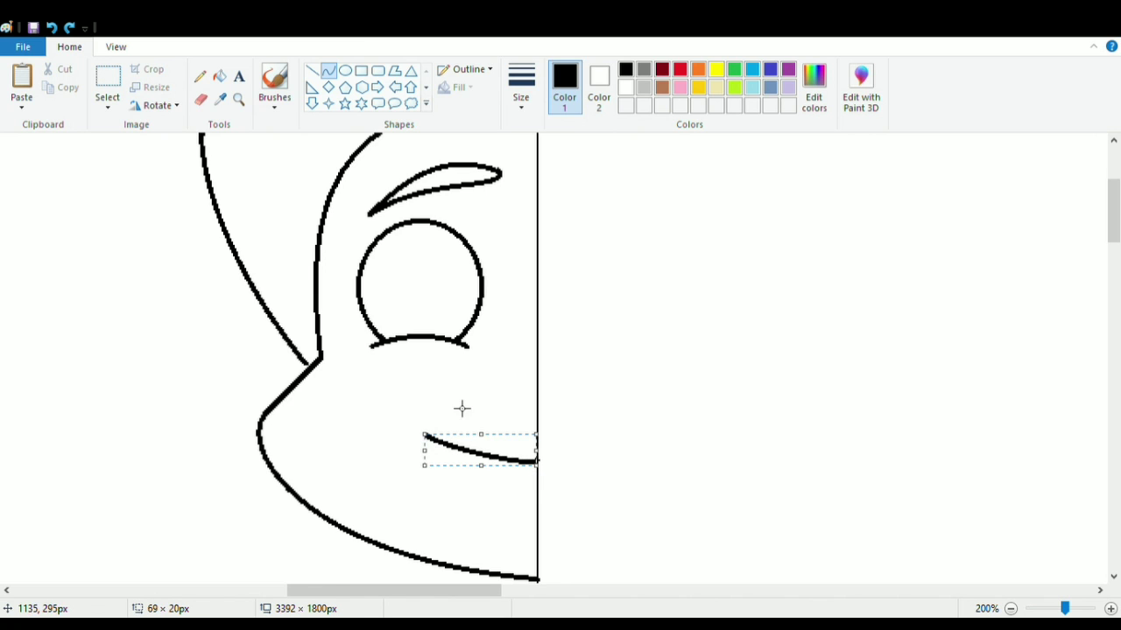
drag(440, 419, 446, 444)
click(444, 442)
click(468, 415)
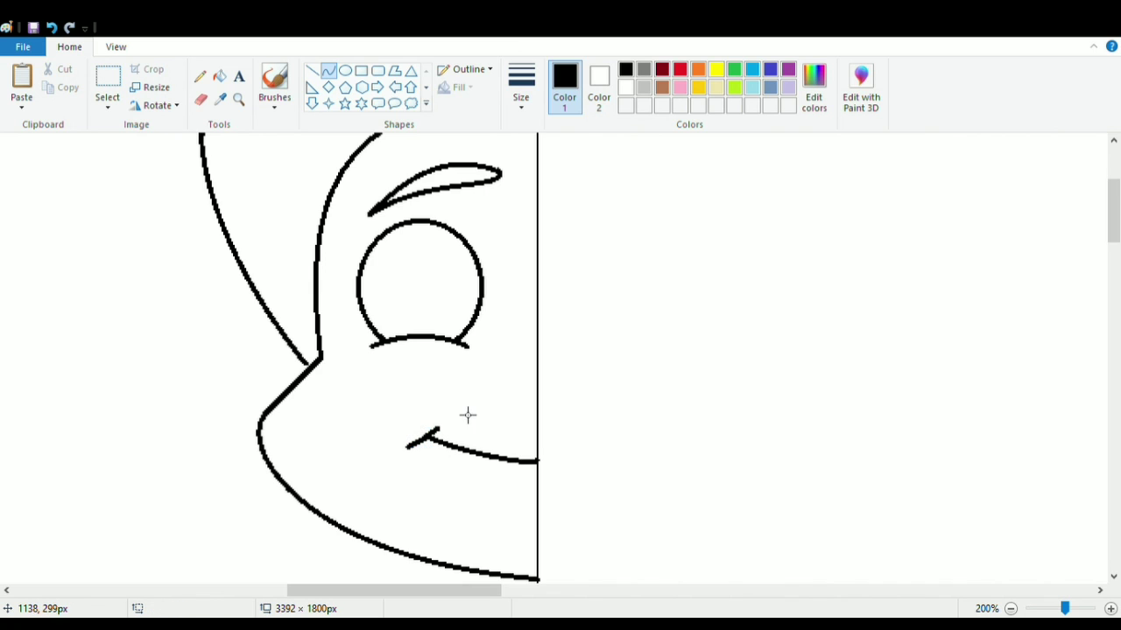
Draw a short lower-lip curve beneath the smile, ending at the vertical line.
mouse_move(488, 494)
mouse_down()
mouse_move(544, 503)
mouse_move(520, 503)
mouse_up()
click(519, 502)
click(504, 397)
Draw an oval pupil inside the eye with a small highlight circle in its upper left.
click(345, 70)
drag(386, 254, 425, 298)
click(730, 333)
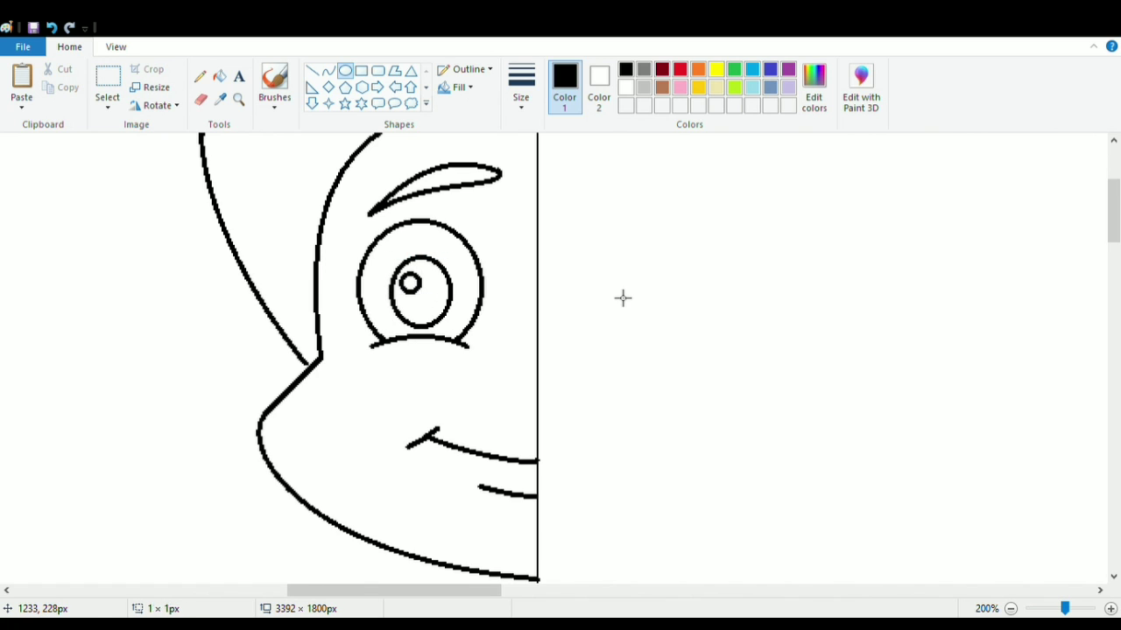
Draw a rounded ear between the side of the head and the cheek line, with an inner fold curve about 24 × 23 px.
scroll(554, 325, up, 3)
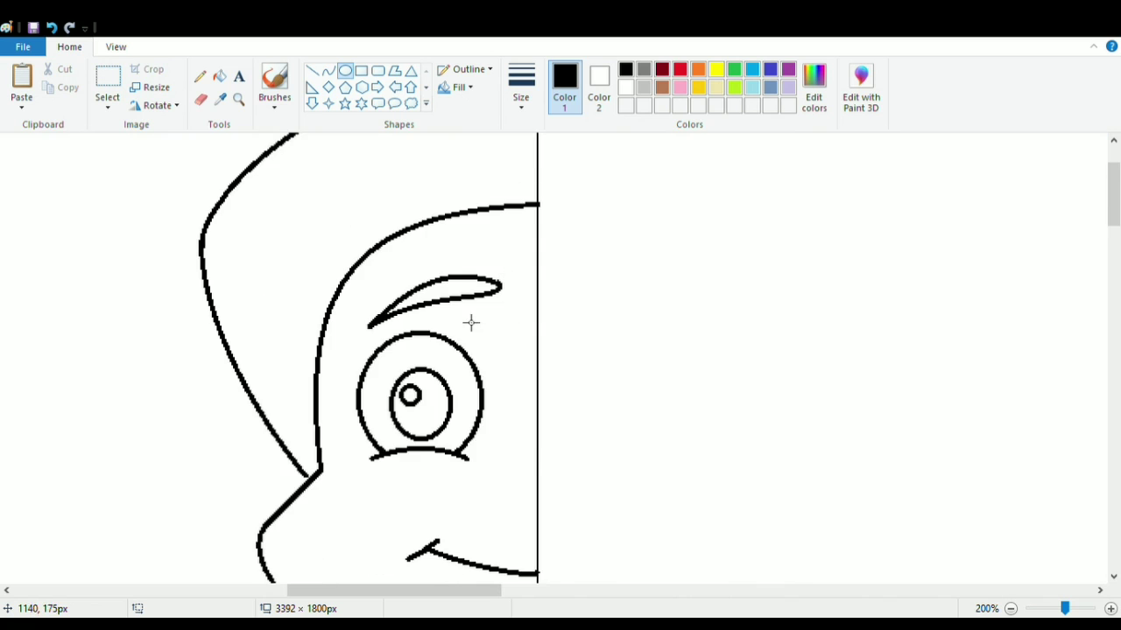
scroll(471, 322, down, 3)
click(328, 70)
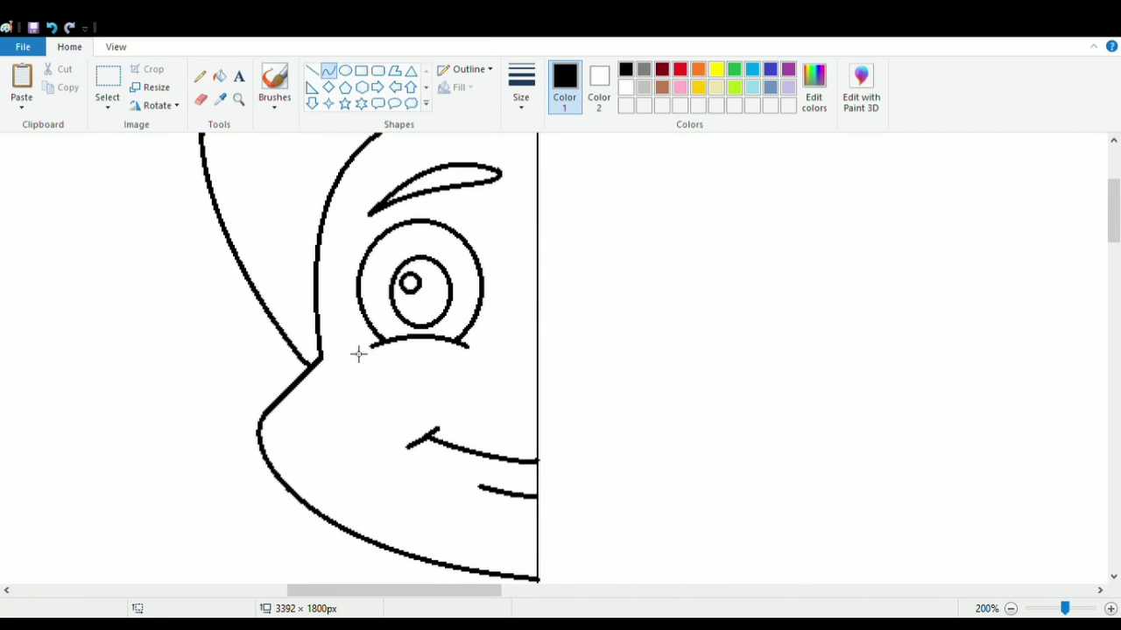
mouse_move(271, 317)
mouse_down()
mouse_move(282, 400)
mouse_move(222, 430)
mouse_move(224, 412)
mouse_up()
mouse_move(258, 345)
mouse_down()
mouse_move(299, 383)
mouse_move(305, 368)
mouse_up()
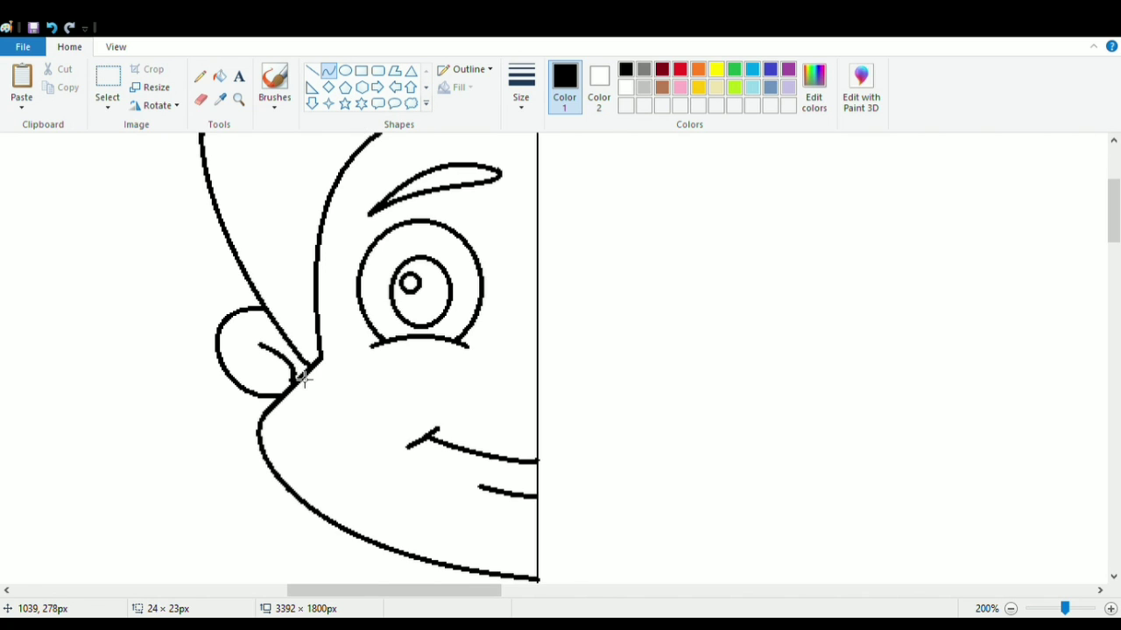
click(304, 368)
click(462, 422)
Draw the body outline as a bulging curve from the jaw around to the vertical line, fitting its frame to about 342 × 346 px.
scroll(463, 421, down, 3)
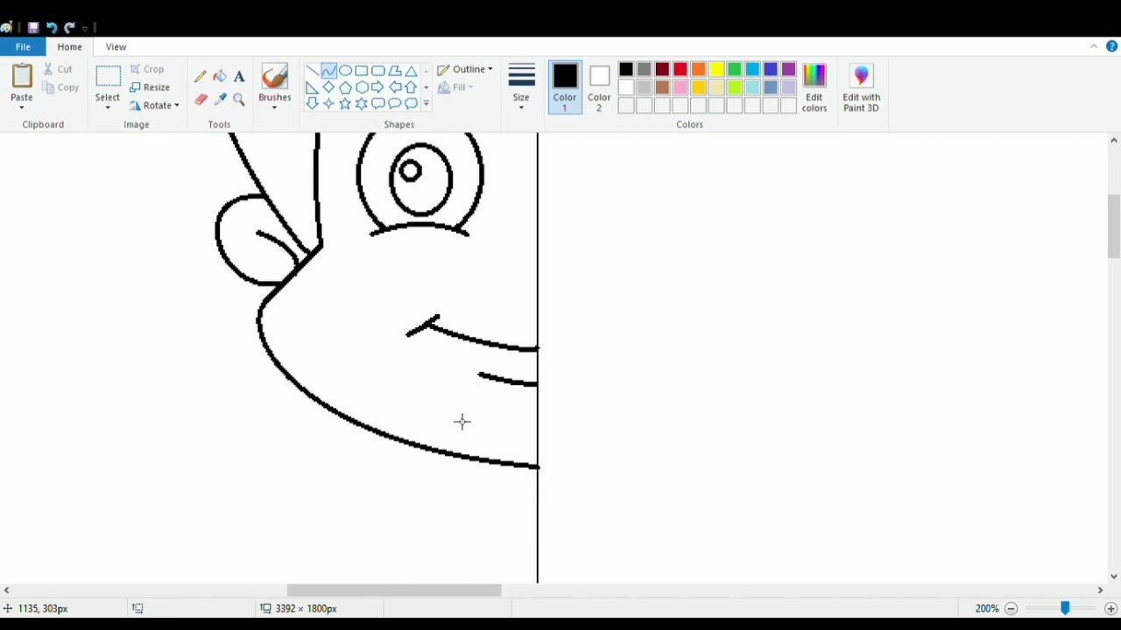
click(116, 46)
click(56, 87)
drag(385, 591, 320, 583)
scroll(338, 555, down, 3)
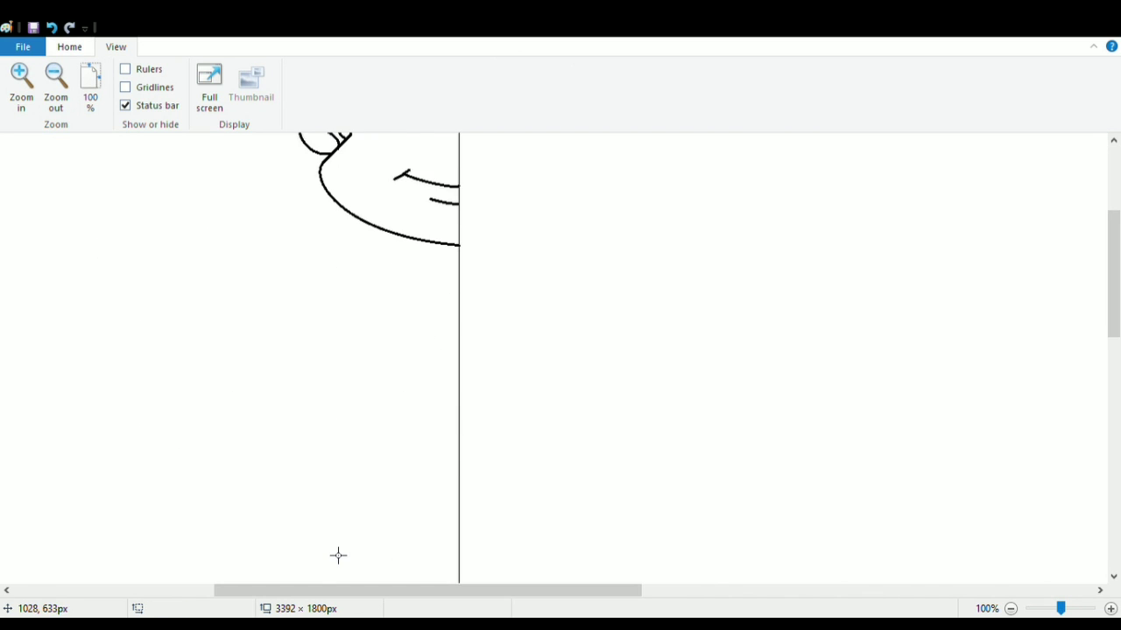
click(70, 46)
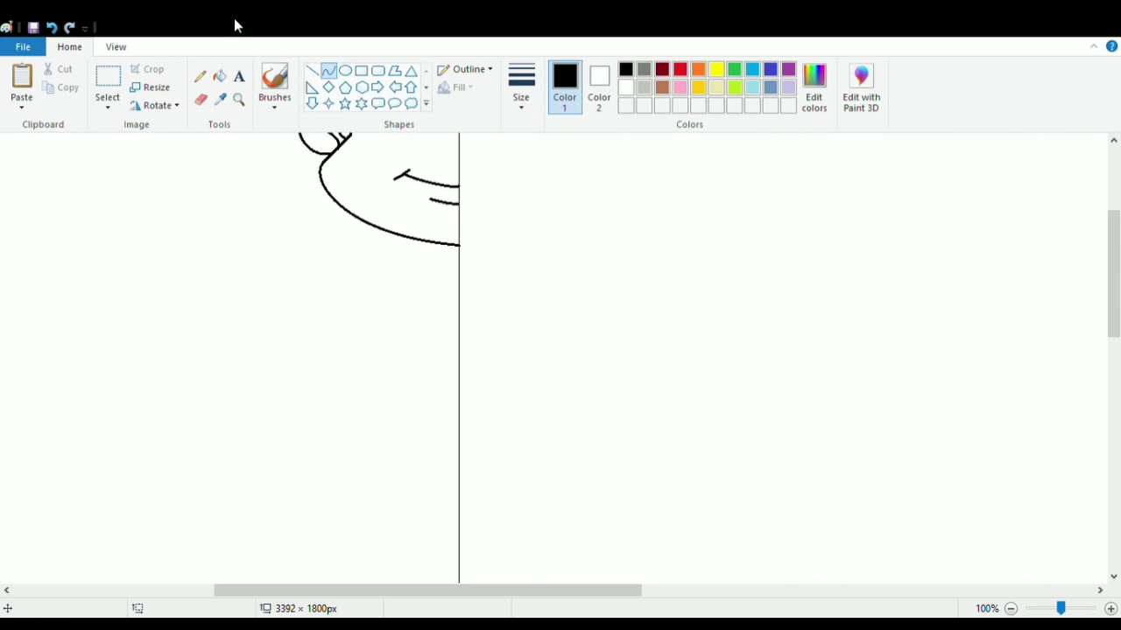
drag(374, 231, 338, 520)
drag(211, 370, 190, 369)
drag(317, 232, 342, 225)
drag(448, 368, 460, 368)
drag(190, 225, 206, 233)
drag(217, 373, 184, 370)
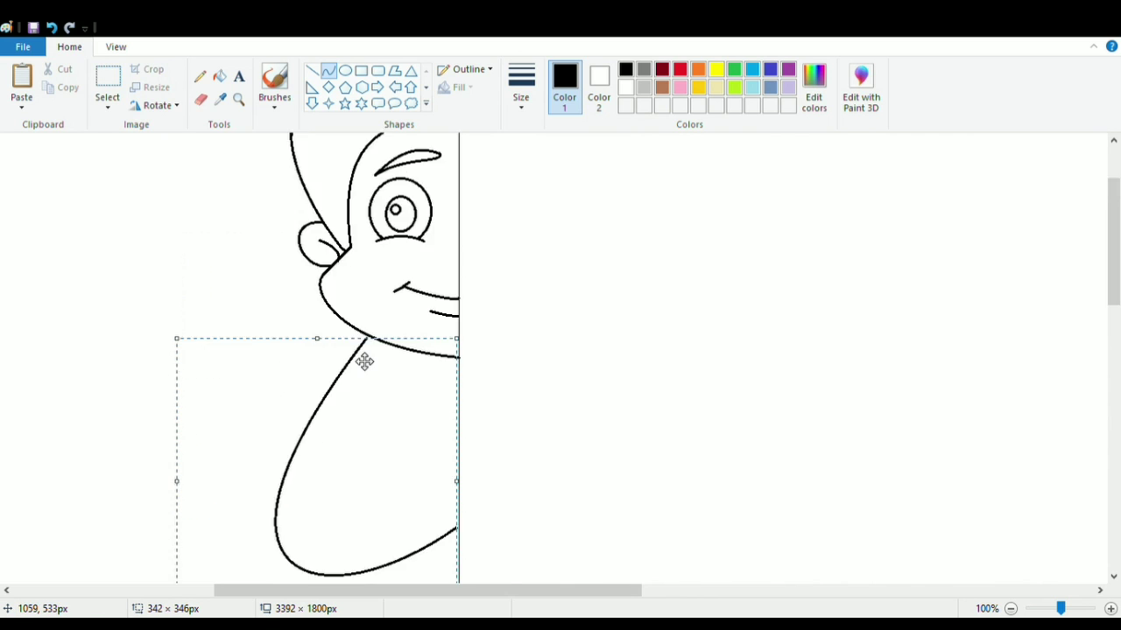
drag(329, 518, 325, 530)
click(666, 352)
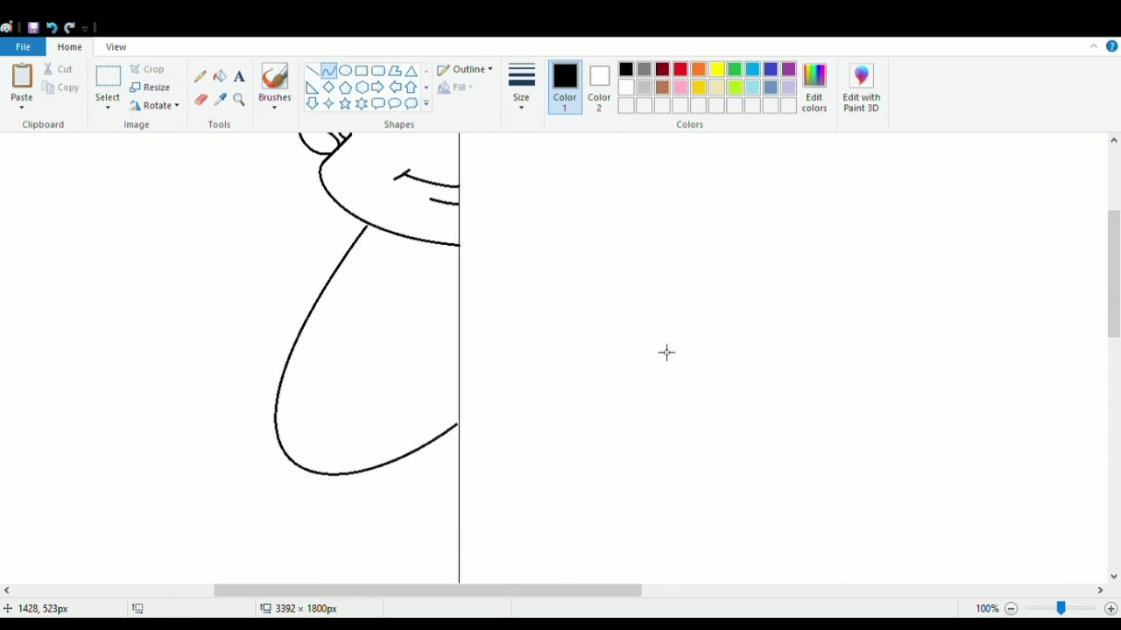
Draw the forearm's upper edge as a curve about 134 × 42 px inside the body outline, plus a hand curve rising from its inner end to the vertical line.
drag(331, 399, 425, 383)
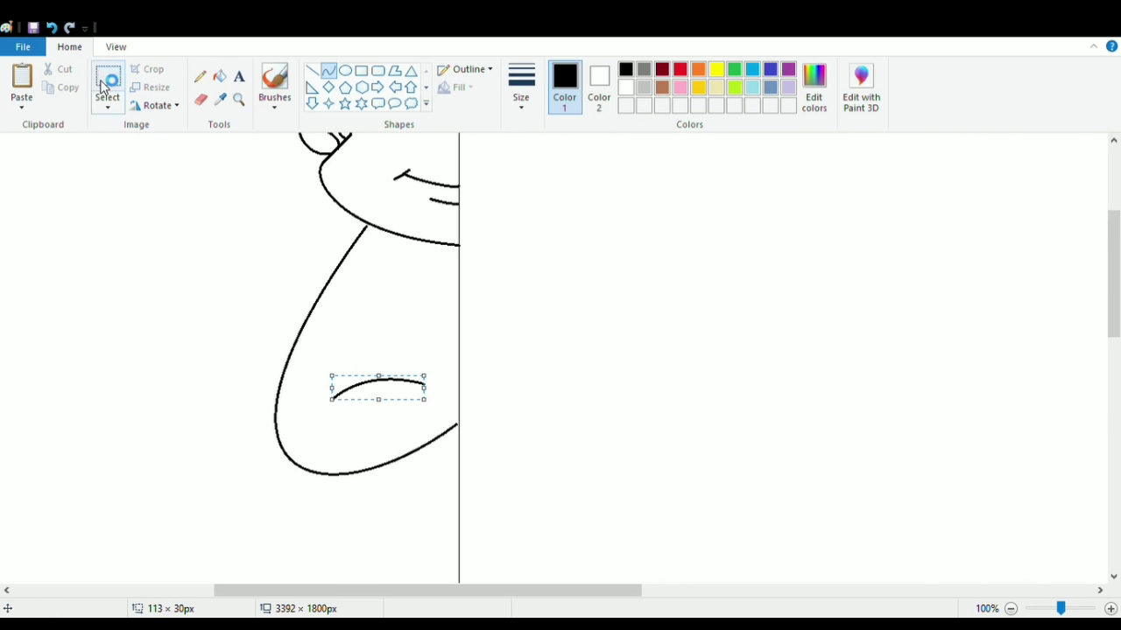
click(50, 27)
mouse_move(313, 414)
mouse_down()
mouse_move(430, 395)
mouse_move(408, 395)
mouse_up()
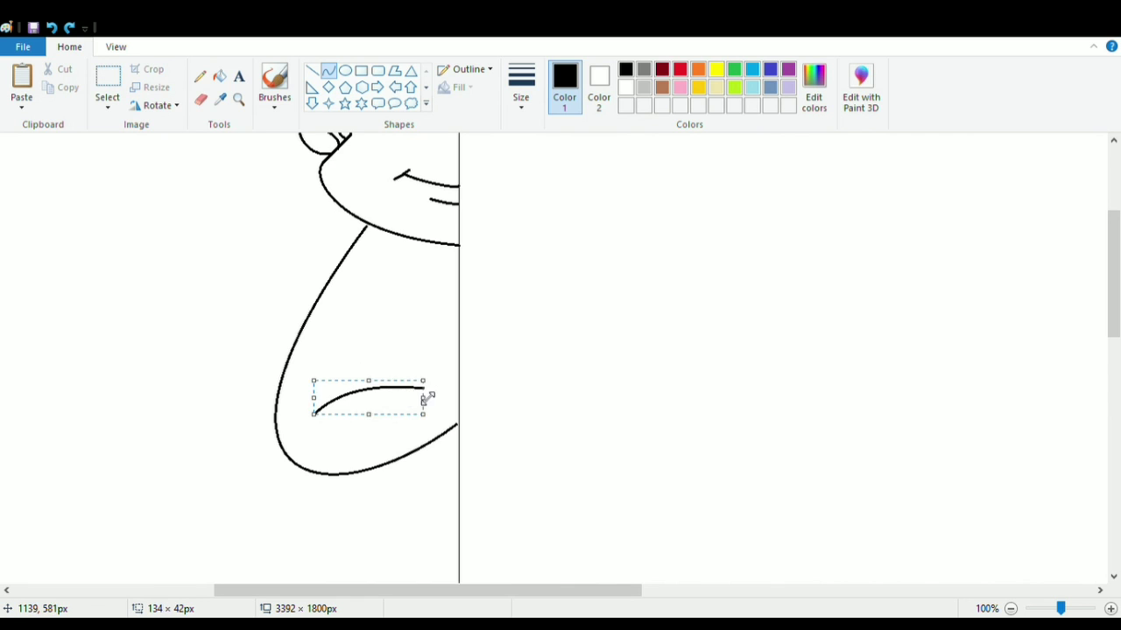
click(427, 386)
mouse_move(430, 385)
mouse_down()
mouse_move(459, 288)
mouse_move(436, 326)
mouse_up()
Erase the tip of the body outline near the vertical line and reconnect it to the line with a short curve about 27 × 22 px.
click(201, 100)
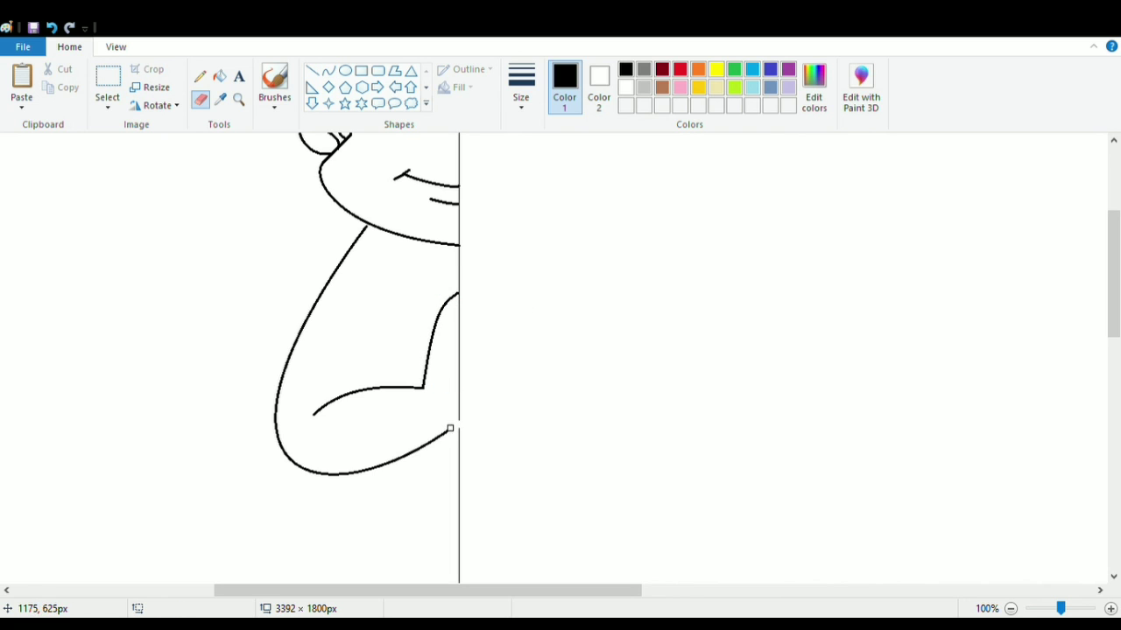
click(329, 70)
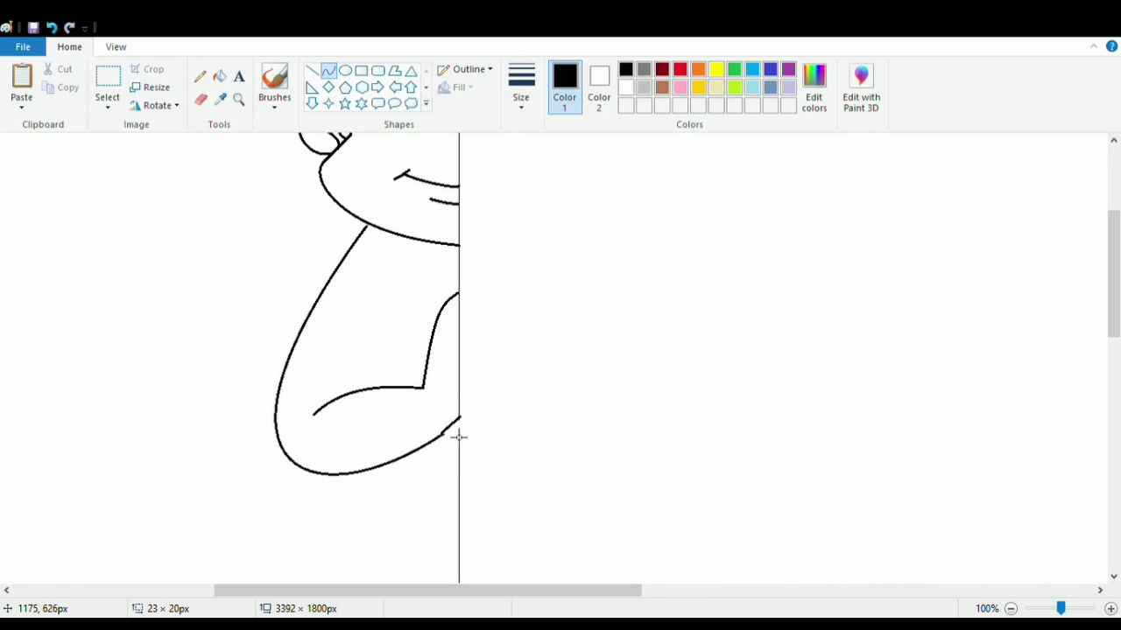
click(105, 51)
click(23, 81)
drag(320, 591, 447, 590)
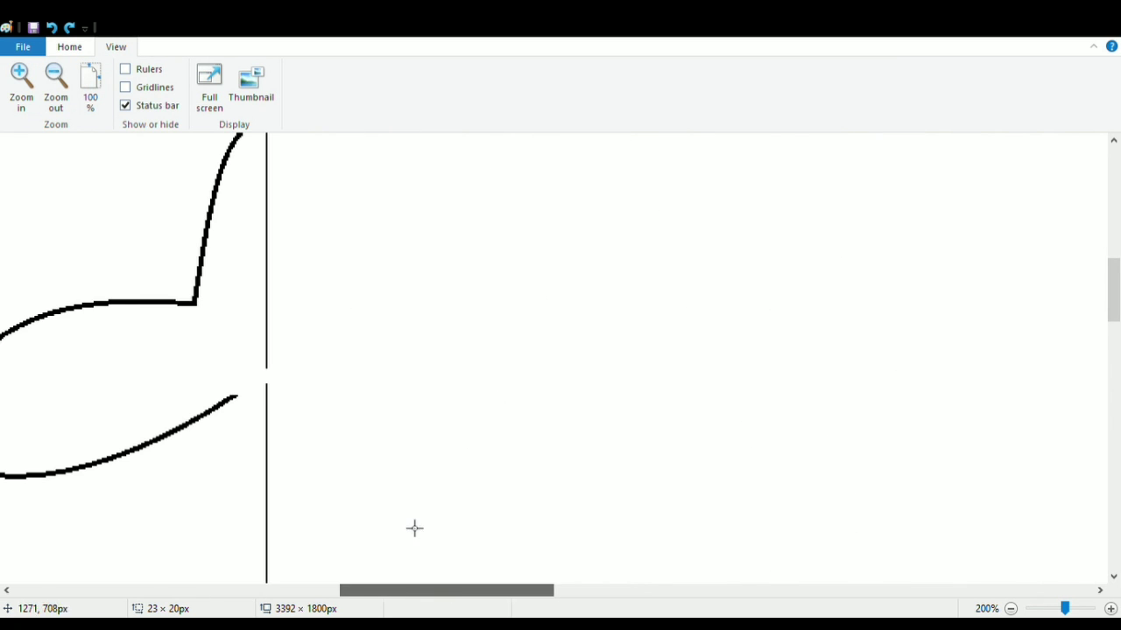
click(70, 47)
click(201, 99)
click(237, 394)
click(328, 70)
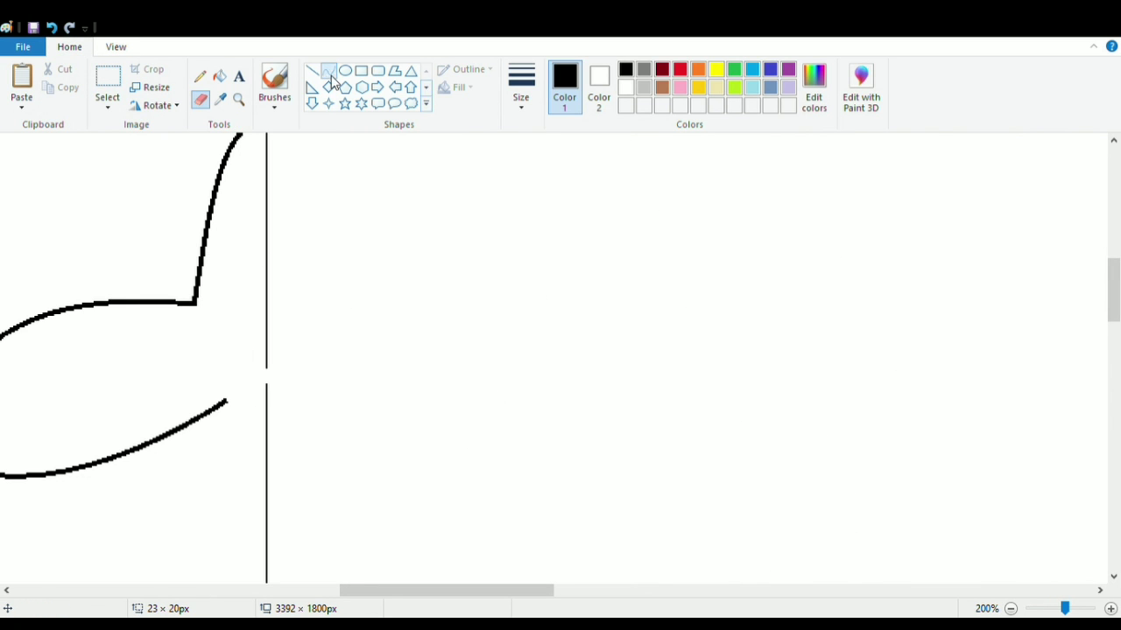
mouse_move(230, 405)
mouse_down()
mouse_move(271, 372)
mouse_move(267, 399)
mouse_up()
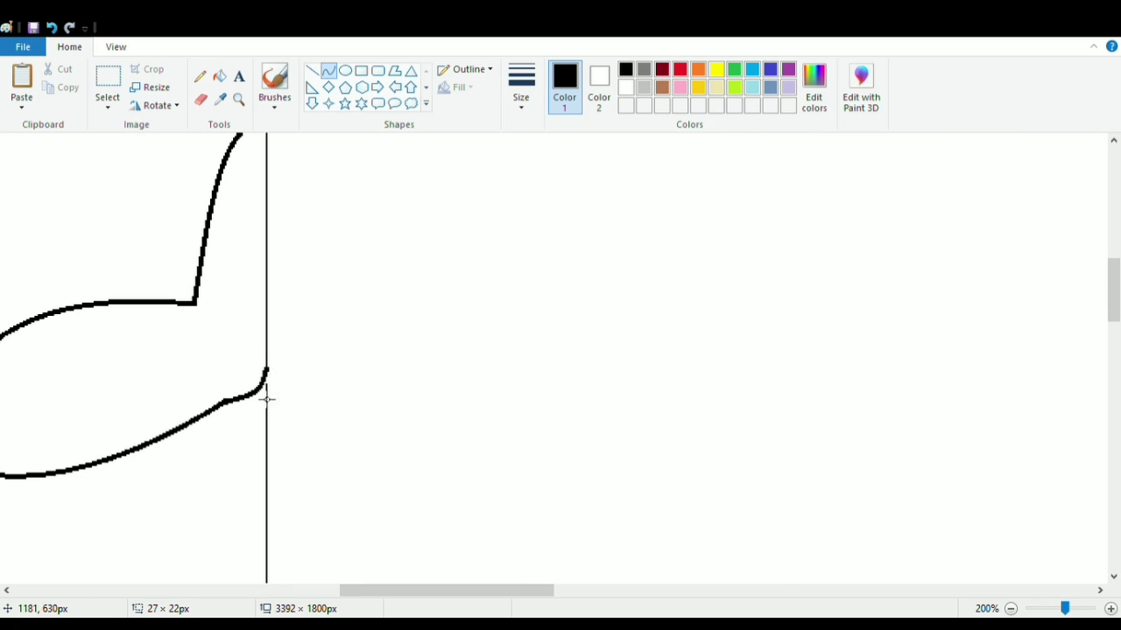
click(269, 397)
Draw a slim inner finger curve inside the hand, running down from the hand's tip at the vertical line.
scroll(407, 317, up, 3)
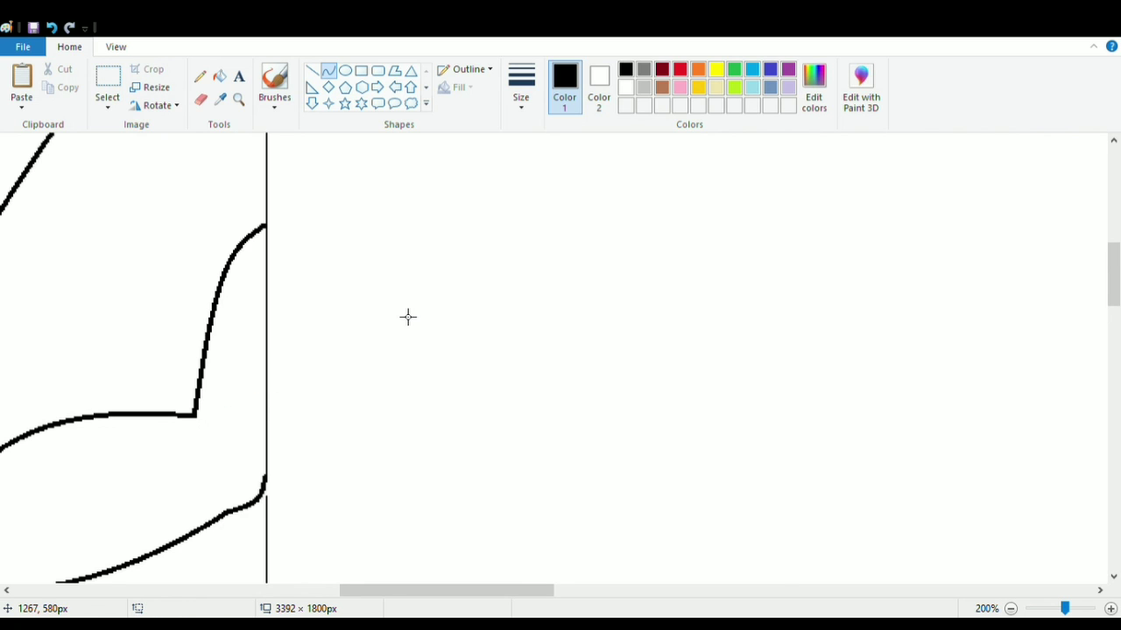
drag(262, 233, 238, 364)
drag(246, 321, 244, 301)
click(329, 307)
Draw two cuff curves across the forearm from its upper edge to the lower outline, the outer one about 32 × 79 px.
drag(374, 594, 313, 595)
scroll(340, 559, down, 1)
mouse_move(509, 308)
mouse_down()
mouse_move(540, 400)
mouse_move(507, 373)
mouse_move(505, 350)
mouse_up()
mouse_move(429, 304)
mouse_down()
mouse_move(484, 438)
mouse_move(455, 426)
mouse_move(445, 399)
mouse_up()
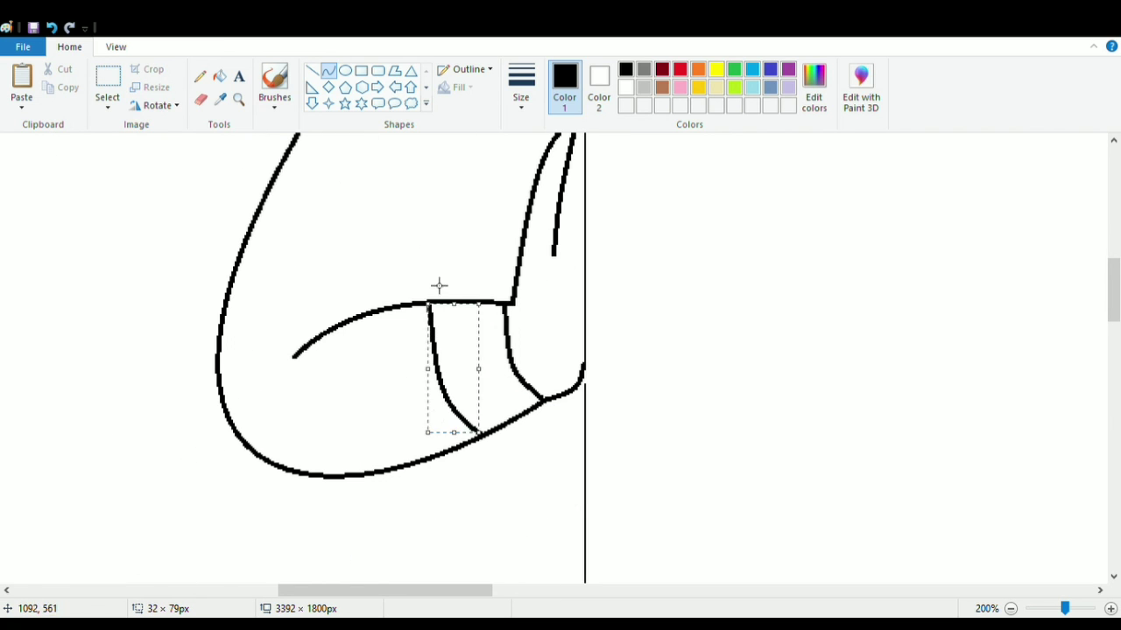
click(435, 285)
Draw a slanted sleeve fold line rising from the forearm and a neckline curve from the jaw to the vertical line.
scroll(376, 394, up, 1)
mouse_move(358, 431)
mouse_down()
mouse_move(417, 316)
mouse_move(417, 284)
mouse_up()
click(403, 233)
scroll(374, 281, up, 3)
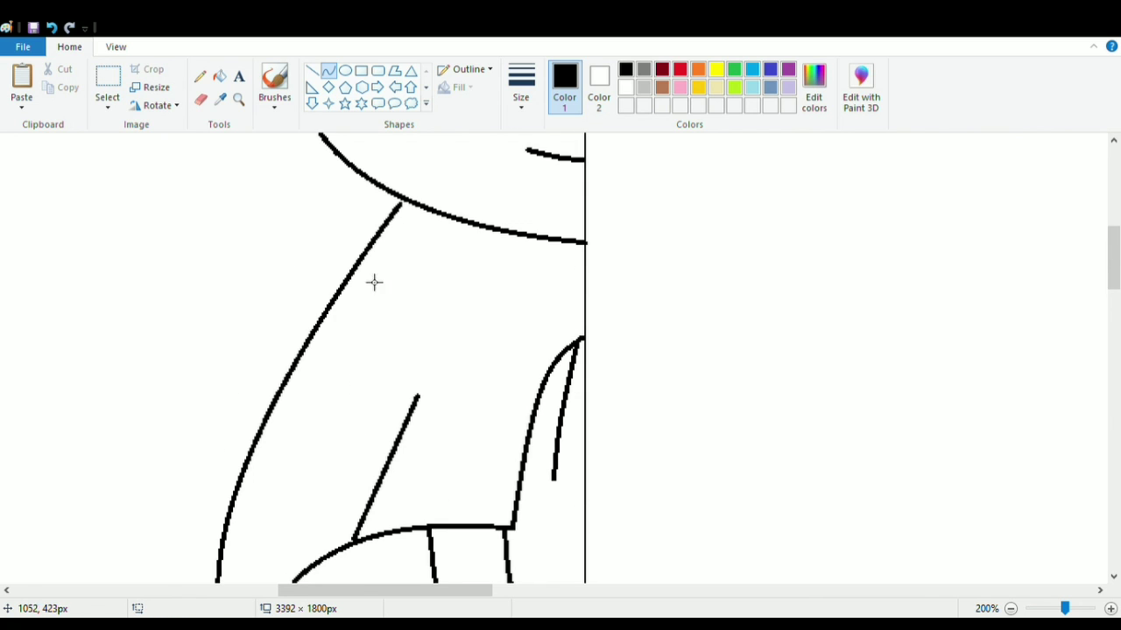
mouse_move(504, 238)
mouse_down()
mouse_move(585, 334)
mouse_move(545, 320)
mouse_up()
click(546, 321)
Draw the waist's side as a curve slanting inward beneath the forearm and adjust its frame to meet the arm outline.
scroll(411, 284, down, 9)
click(115, 46)
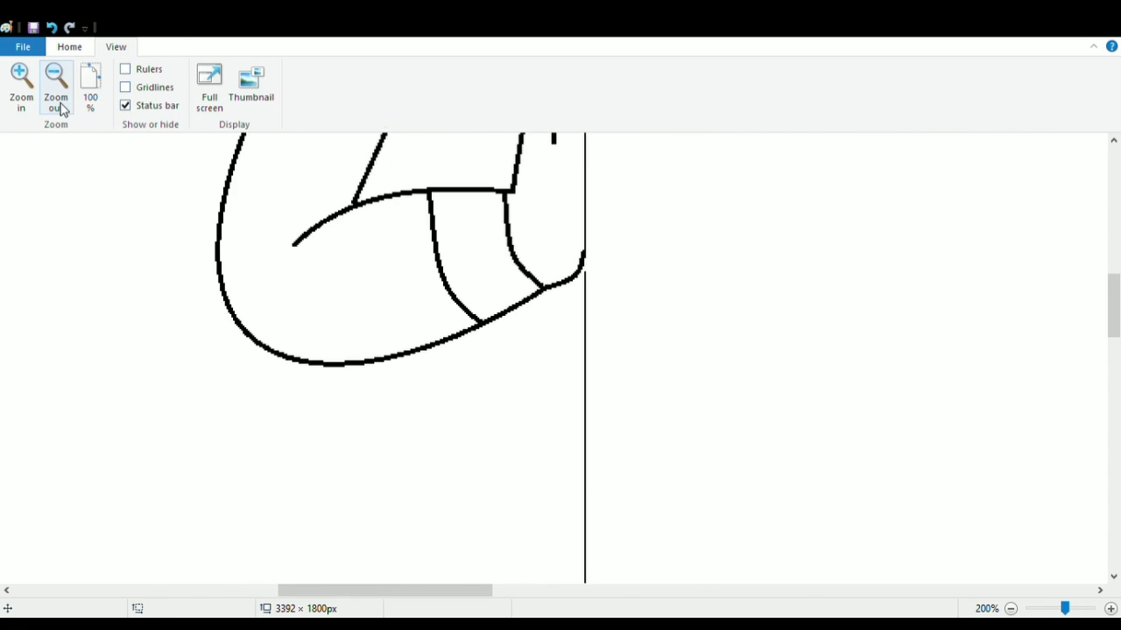
click(56, 87)
drag(323, 590, 236, 599)
scroll(413, 368, down, 2)
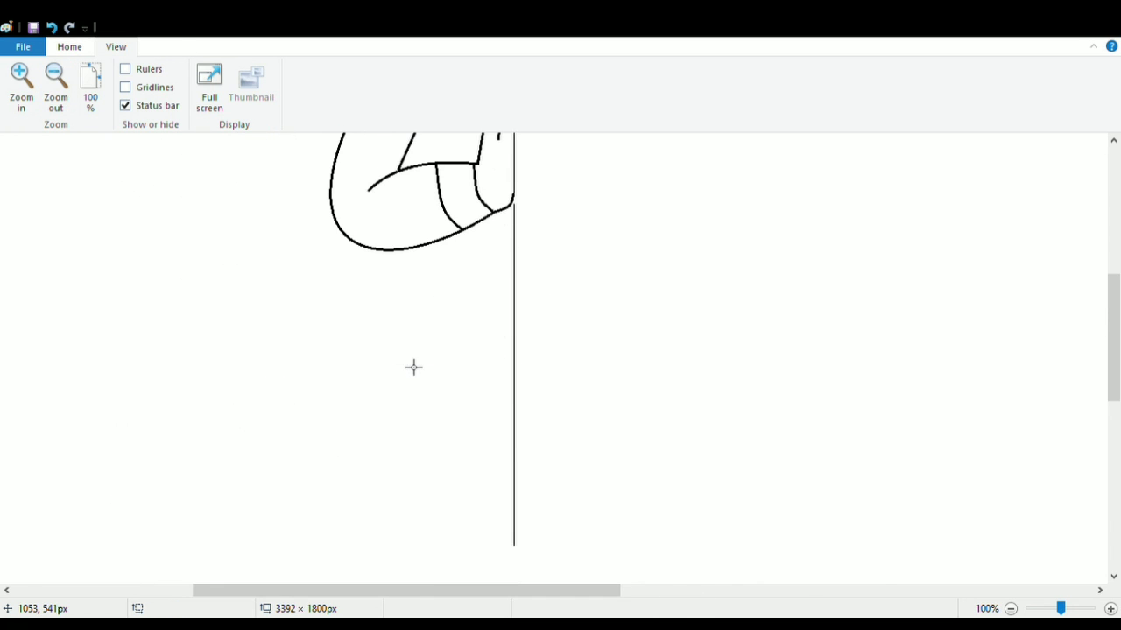
mouse_move(420, 256)
mouse_down()
mouse_move(461, 340)
mouse_move(417, 280)
mouse_move(452, 328)
mouse_up()
drag(455, 288, 475, 253)
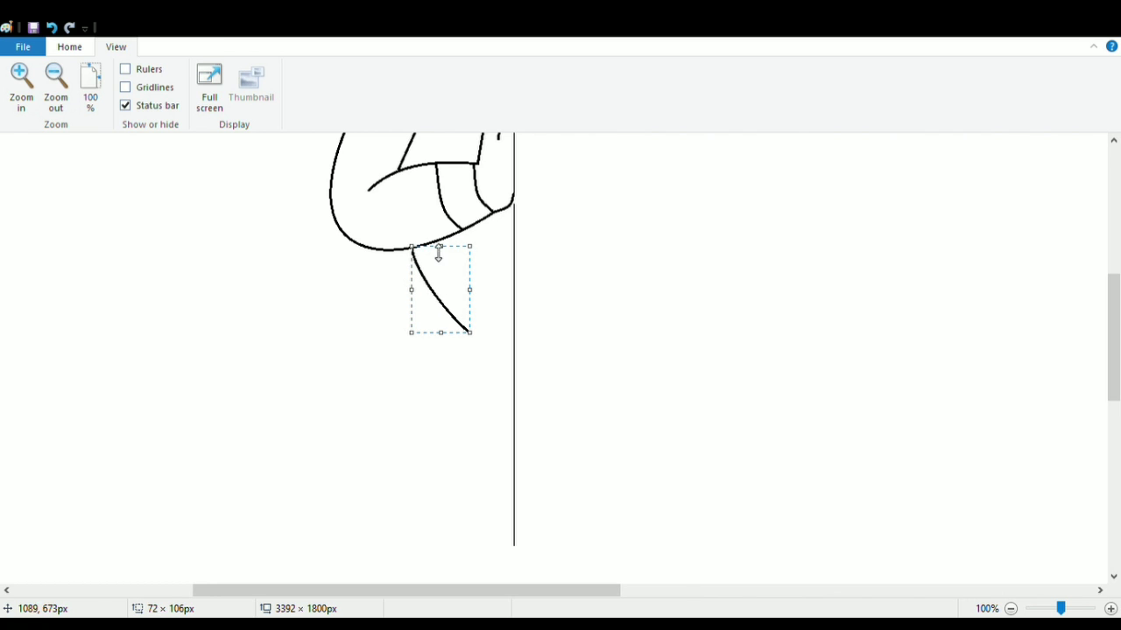
drag(417, 339, 429, 338)
drag(451, 253, 451, 249)
Erase the lower tip of the waist's side curve to shorten it.
click(67, 47)
click(218, 102)
click(204, 101)
drag(472, 335, 446, 319)
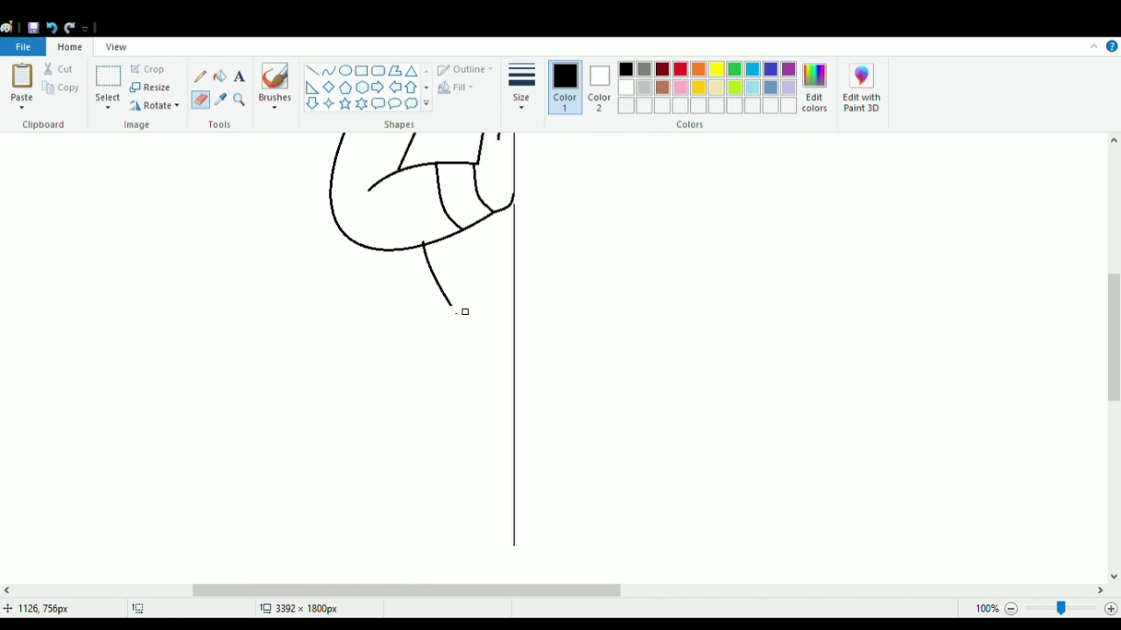
Draw the waist's bottom edge as a shallow curve about 75 × 19 px from the side curve's end to the vertical line.
scroll(462, 333, up, 2)
click(329, 70)
drag(455, 426, 522, 426)
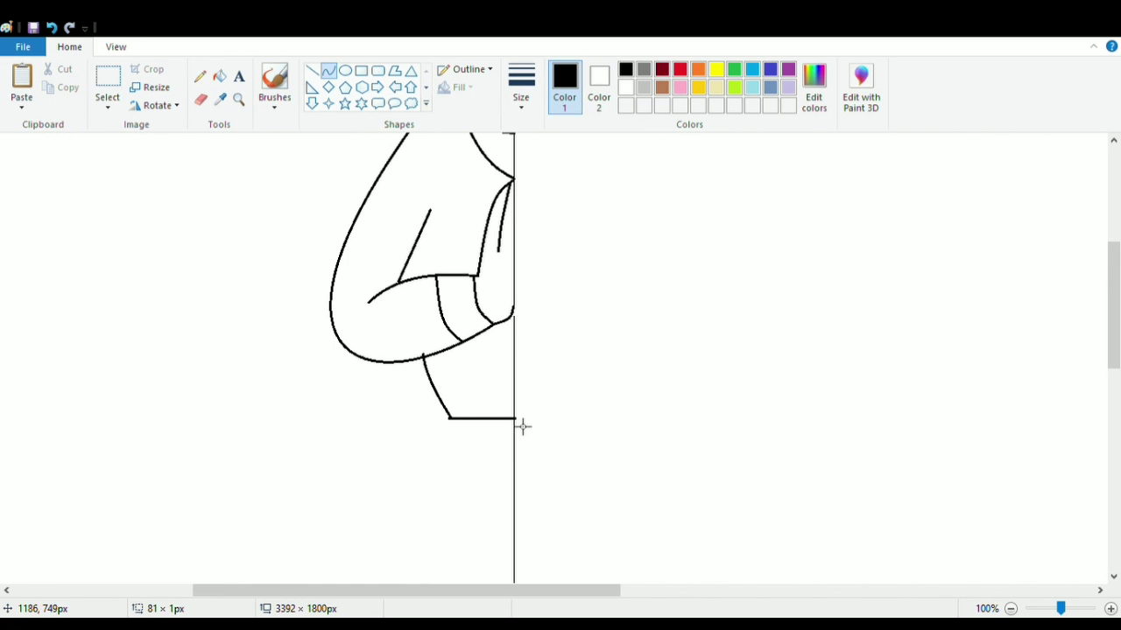
click(51, 27)
mouse_move(450, 417)
mouse_down()
mouse_move(515, 430)
mouse_move(496, 441)
mouse_up()
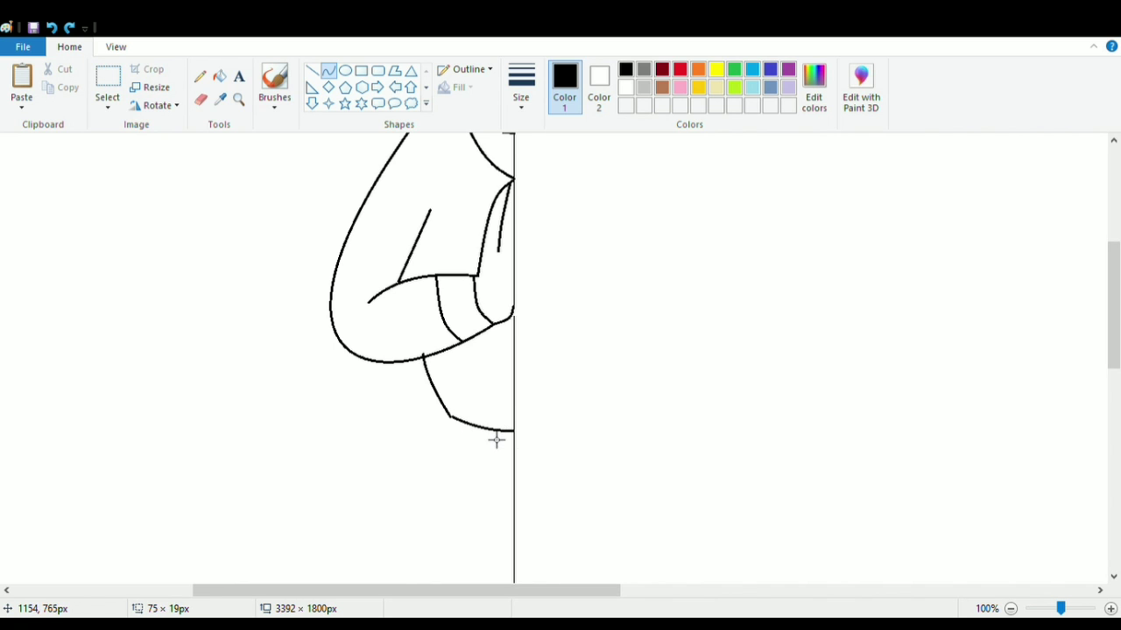
Draw the lower garment's side as a gently bent curve sloping outward from the waist corner, fitting its frame to about 129 × 381 px.
click(116, 48)
click(58, 114)
drag(376, 589, 255, 585)
scroll(437, 518, down, 2)
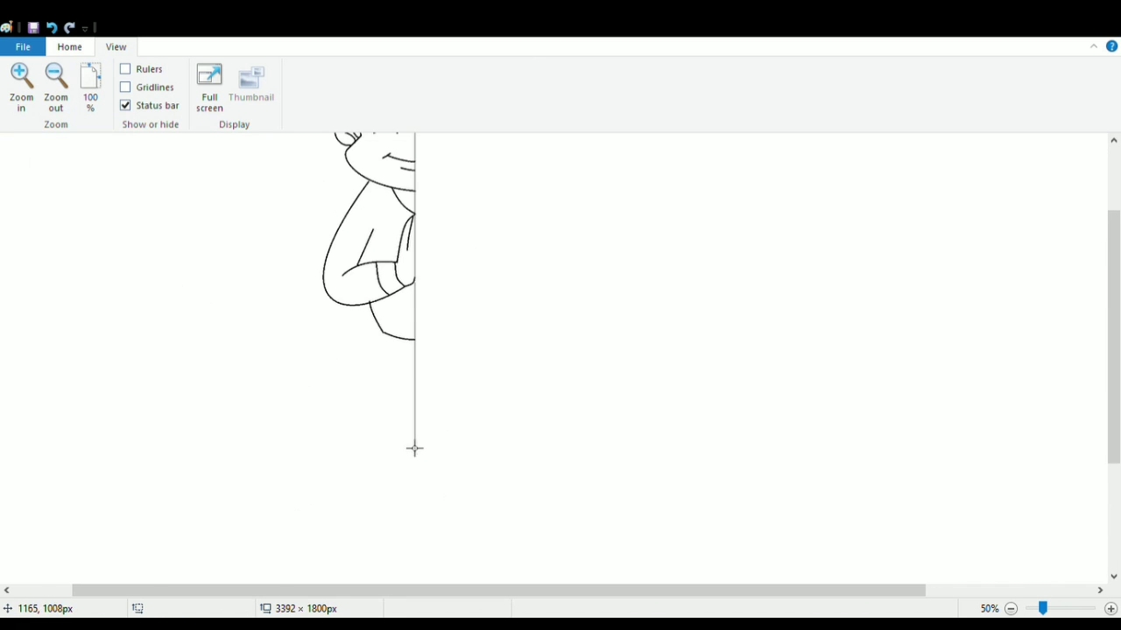
mouse_move(381, 333)
mouse_down()
mouse_move(370, 437)
mouse_move(342, 503)
mouse_move(325, 487)
mouse_up()
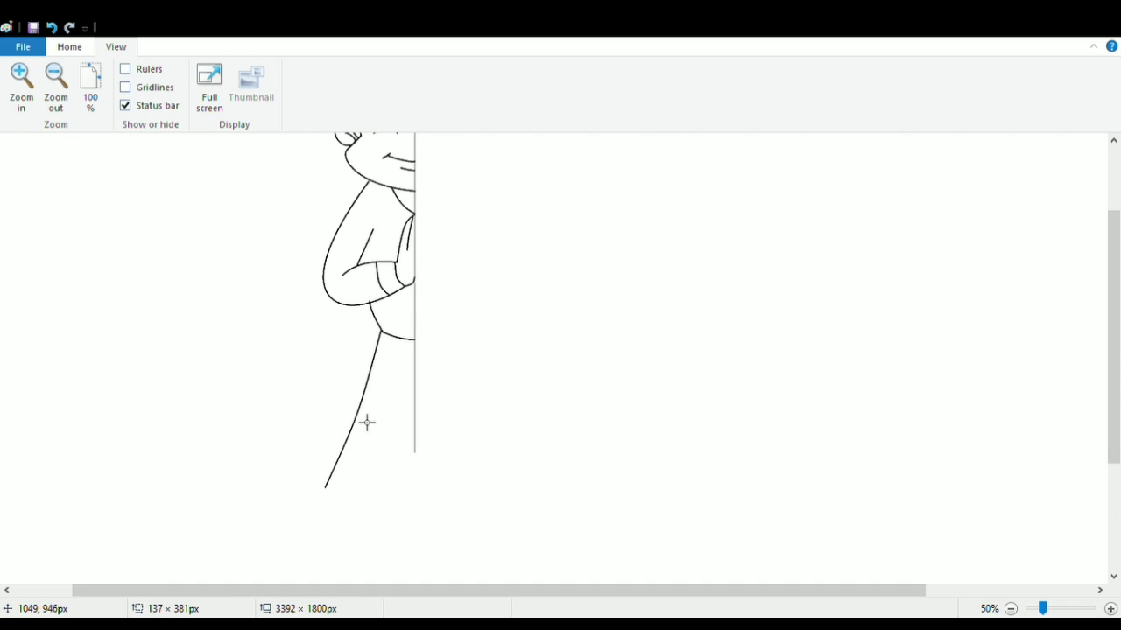
drag(367, 423, 354, 454)
drag(339, 414, 342, 414)
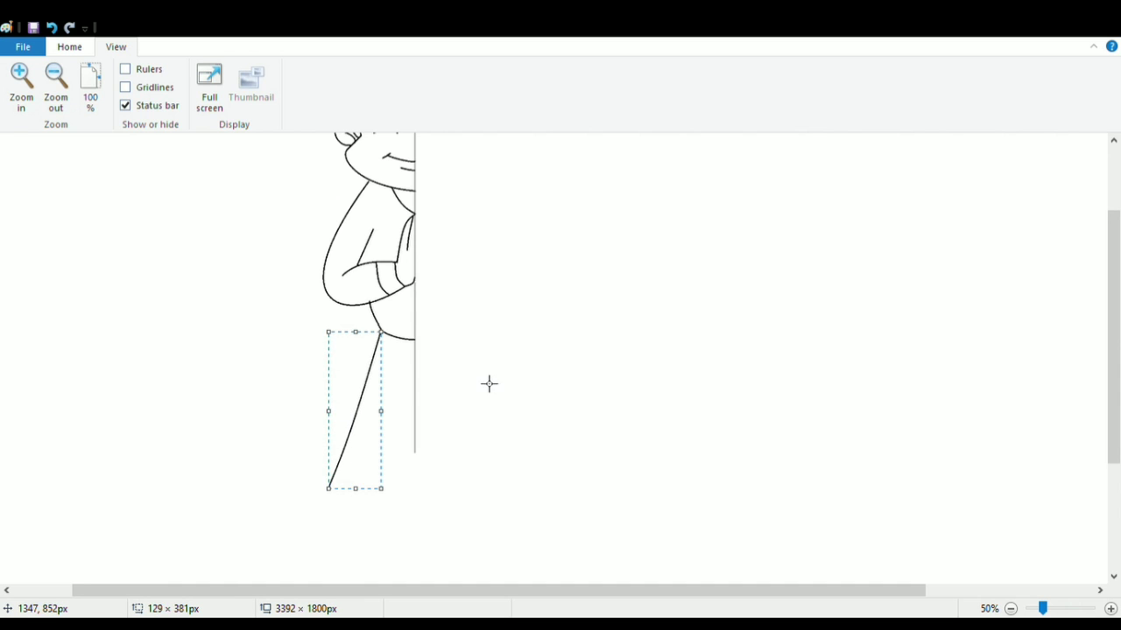
click(518, 358)
Draw the garment's rounded bottom hem as a curve from the side's lower end to directly below the vertical line.
scroll(518, 358, up, 1)
scroll(518, 358, down, 3)
drag(327, 301, 415, 356)
mouse_move(364, 338)
mouse_down()
mouse_move(360, 349)
mouse_move(388, 365)
mouse_move(378, 367)
mouse_up()
click(375, 367)
click(627, 377)
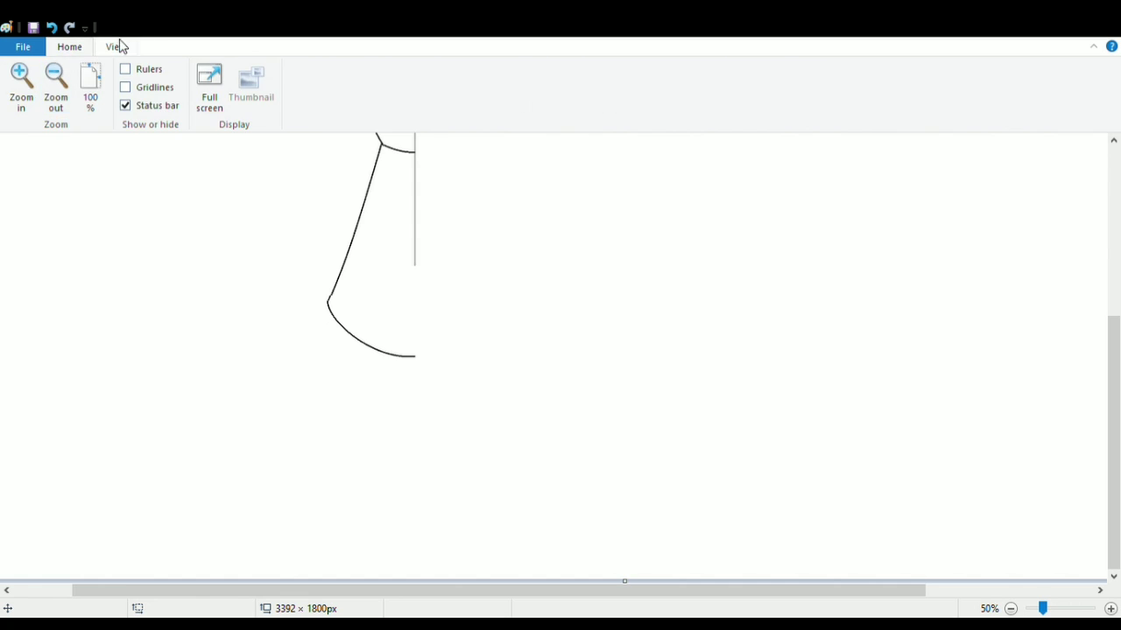
Draw the shoe's curved outer edge down from the garment hem and a sole curve beneath it.
click(55, 87)
click(26, 97)
click(26, 97)
scroll(227, 292, down, 3)
drag(320, 590, 438, 590)
scroll(437, 538, up, 2)
click(70, 47)
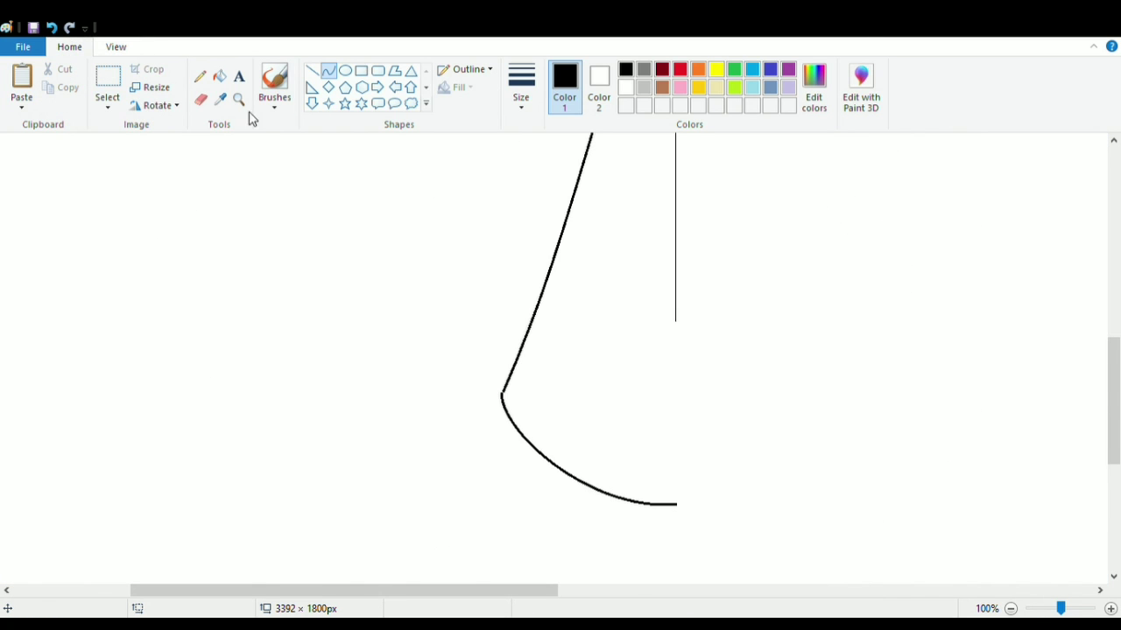
scroll(641, 270, down, 1)
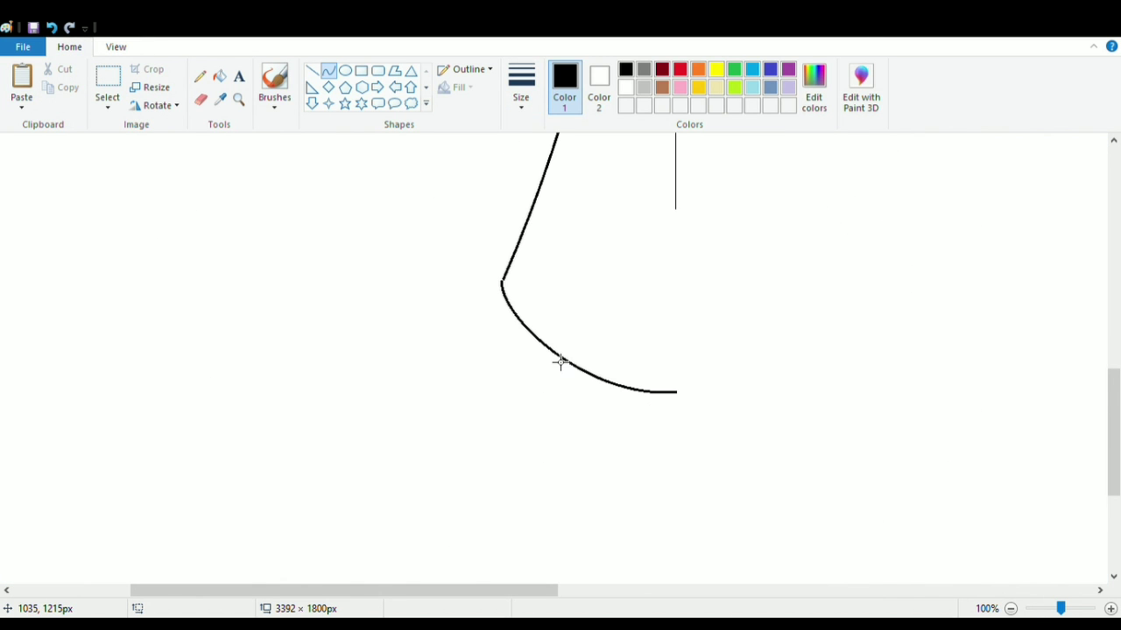
mouse_move(568, 366)
mouse_down()
mouse_move(505, 435)
mouse_move(520, 395)
mouse_move(500, 425)
mouse_move(663, 440)
mouse_move(646, 421)
mouse_up()
click(516, 419)
mouse_move(645, 421)
mouse_down()
mouse_move(551, 435)
mouse_move(635, 448)
mouse_up()
click(504, 425)
drag(502, 426, 496, 420)
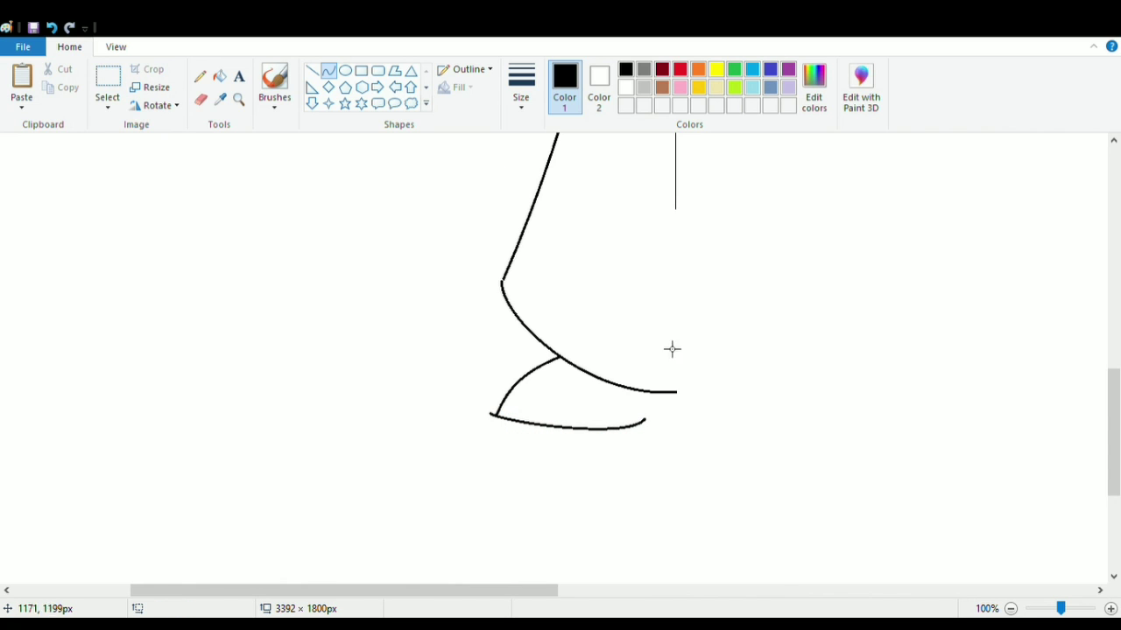
Close the shoe's inner side with a short curve up to the hem and draw a V-shaped notch along its upper edge.
drag(649, 428, 660, 425)
click(661, 423)
click(823, 409)
drag(561, 371, 604, 409)
mouse_move(581, 386)
mouse_down()
mouse_move(583, 376)
mouse_move(607, 388)
mouse_move(612, 406)
mouse_move(624, 388)
mouse_up()
click(563, 368)
Duplicate the drawn left half of the figure, flip the copy horizontally and join it to the original along the vertical line.
click(311, 70)
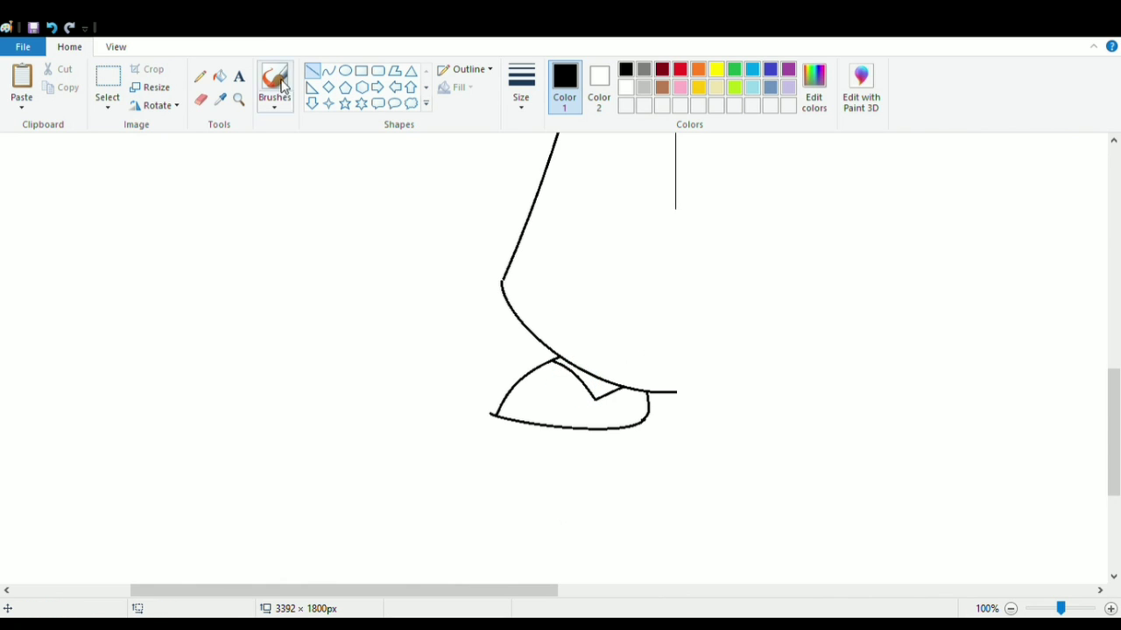
click(200, 99)
scroll(465, 510, up, 8)
scroll(323, 358, up, 3)
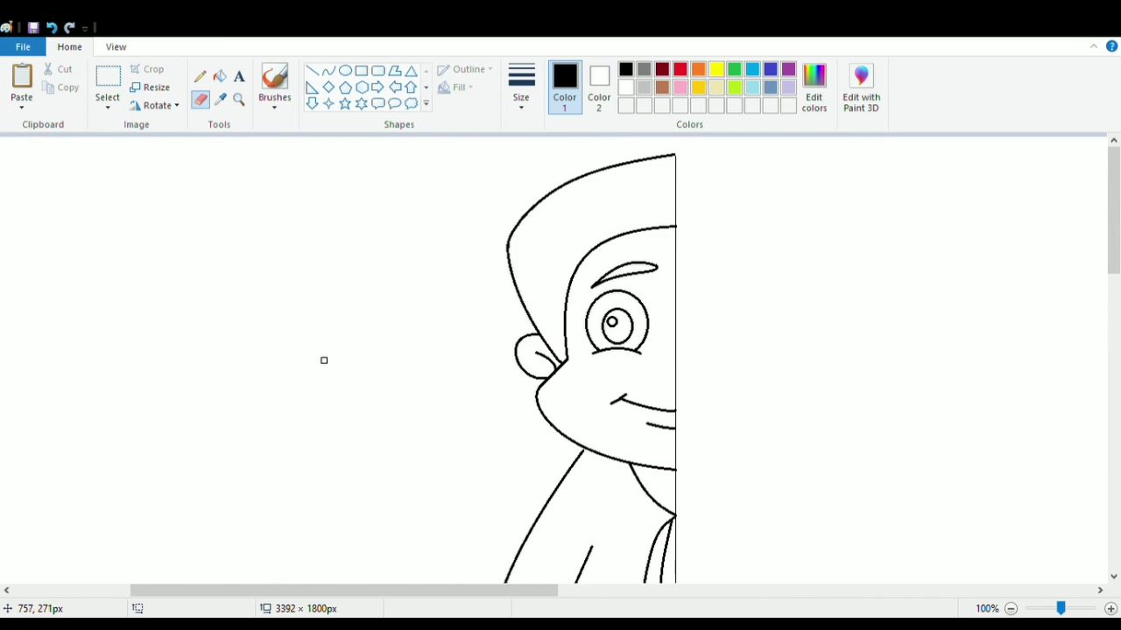
click(115, 47)
click(55, 87)
scroll(743, 244, up, 1)
click(55, 88)
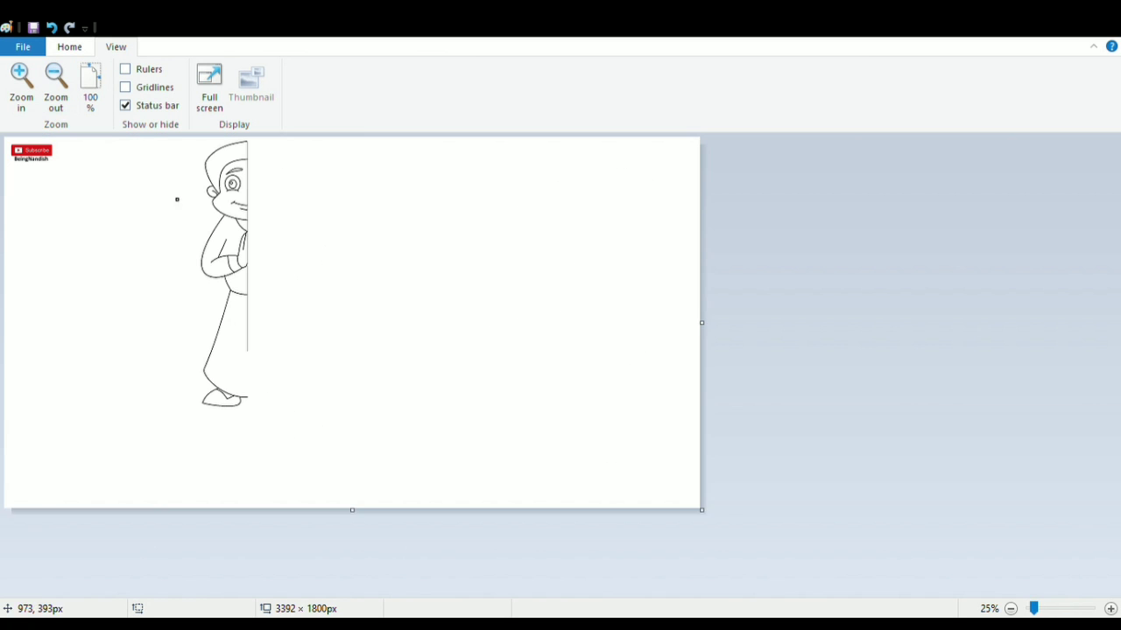
click(69, 47)
click(108, 88)
drag(183, 138, 256, 387)
key(ctrl+c)
key(ctrl+v)
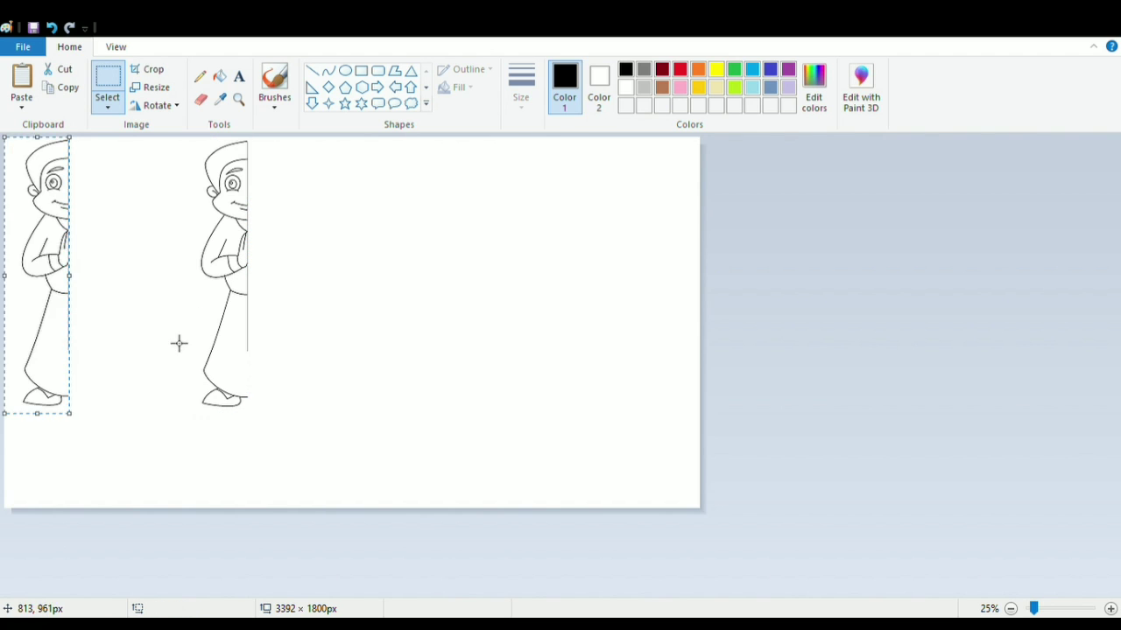
drag(62, 294, 275, 306)
click(505, 457)
Erase the vertical centre line from the top of the head down to the hairline.
click(116, 48)
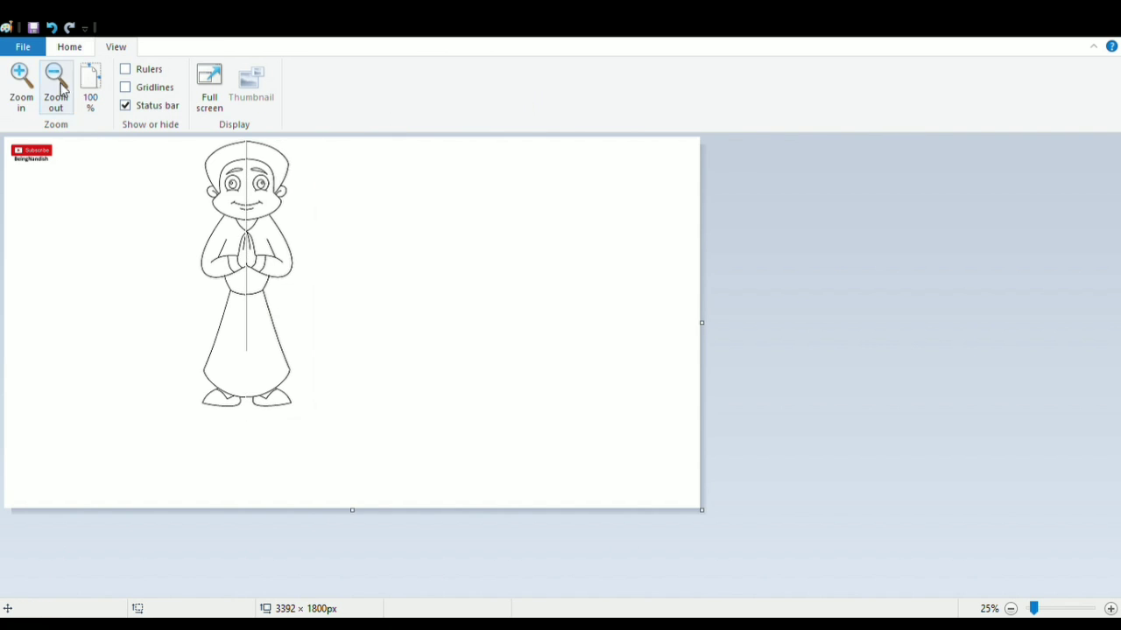
click(24, 88)
click(24, 91)
drag(431, 591, 612, 591)
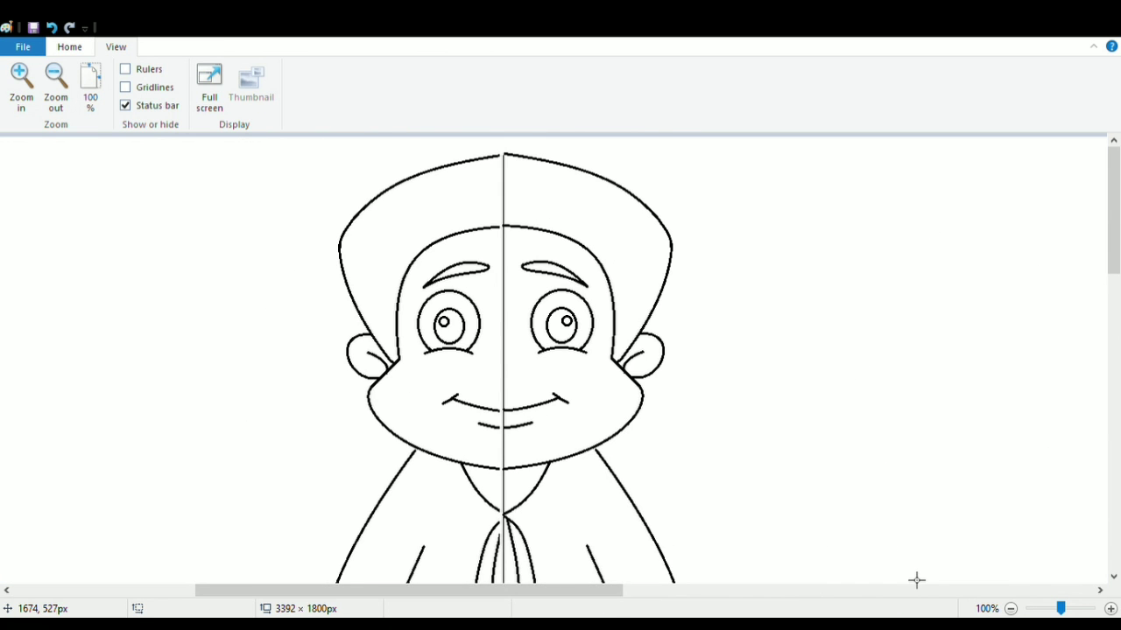
scroll(916, 580, down, 3)
scroll(915, 580, up, 3)
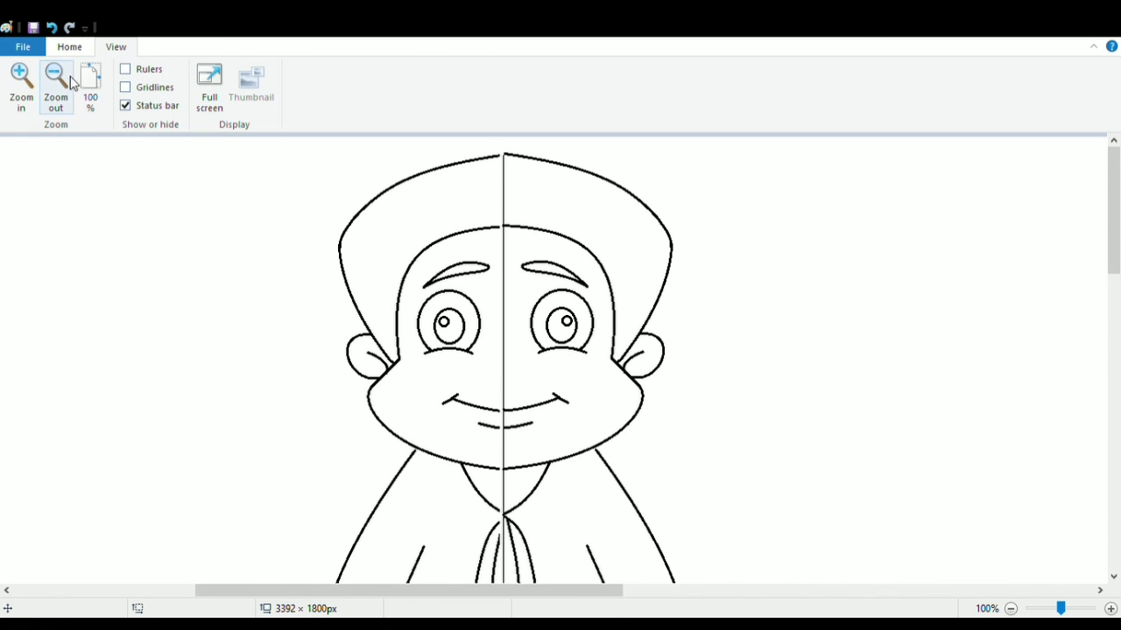
click(21, 80)
scroll(437, 517, right, 5)
click(70, 46)
click(201, 99)
drag(457, 171, 457, 303)
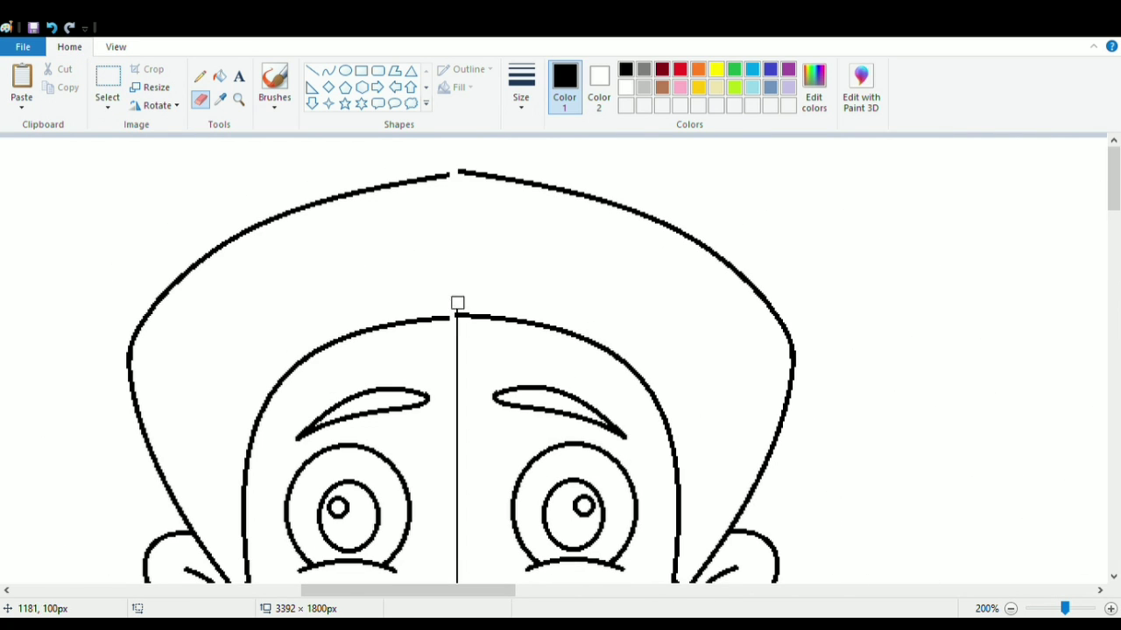
Bridge the gap at the top of the head with a short curve about 44 × 5 px.
click(328, 70)
mouse_move(454, 177)
mouse_down()
mouse_move(423, 181)
mouse_move(481, 176)
mouse_up()
drag(477, 178, 472, 181)
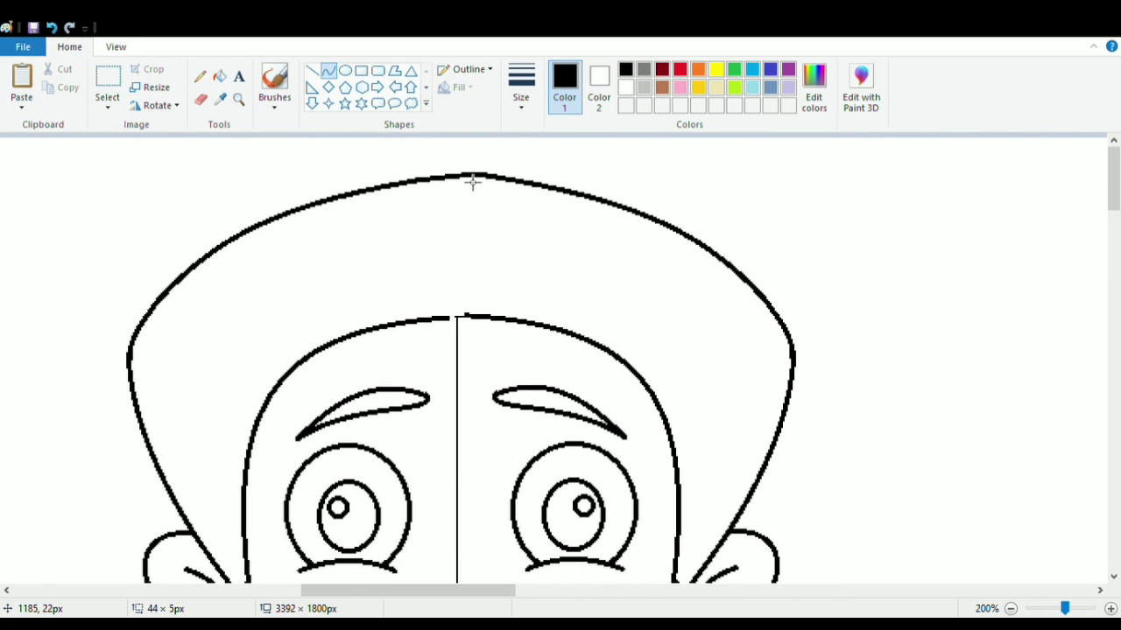
Erase the vertical centre line from the hairline down through the face to the neckline.
scroll(577, 300, down, 3)
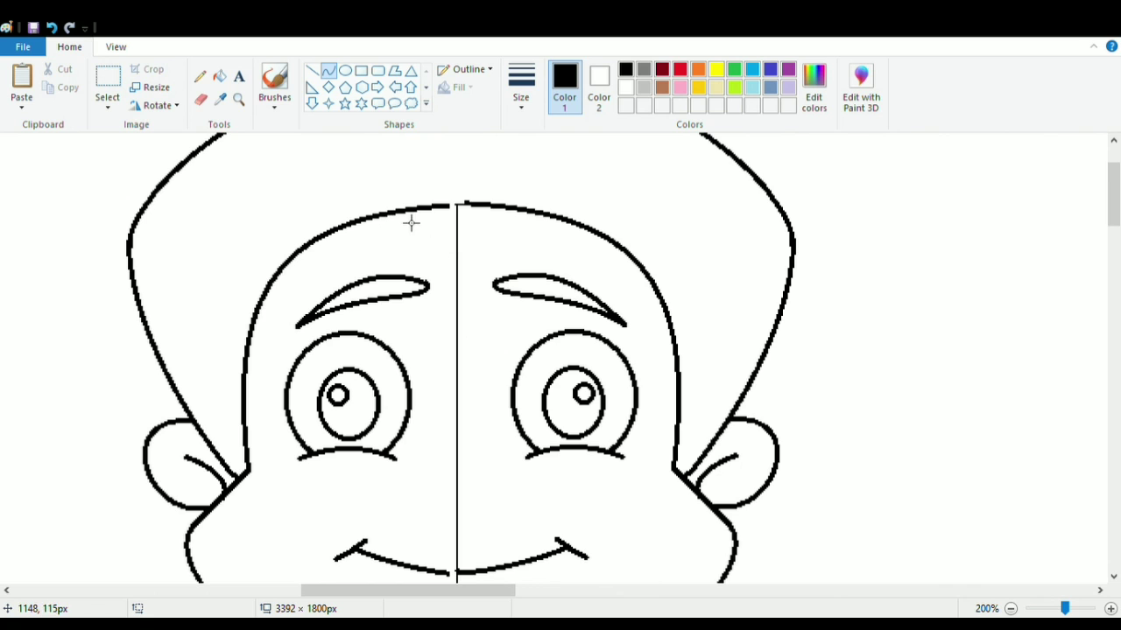
click(201, 99)
mouse_move(457, 209)
mouse_down()
mouse_move(457, 286)
mouse_move(452, 508)
mouse_up()
scroll(456, 403, down, 6)
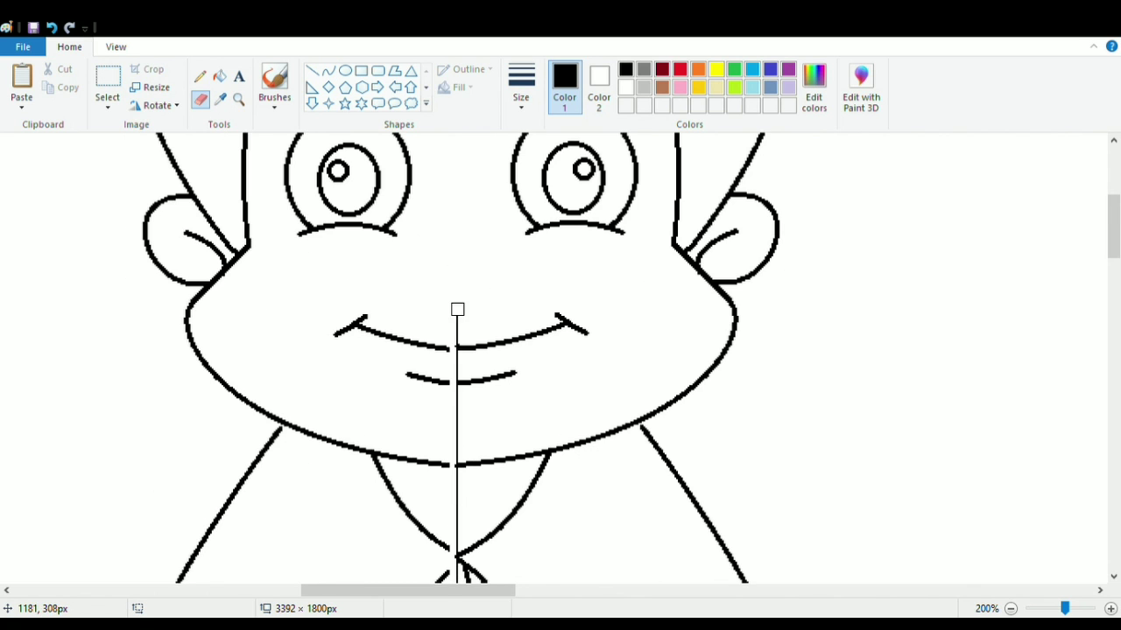
drag(458, 310, 455, 538)
scroll(457, 430, down, 9)
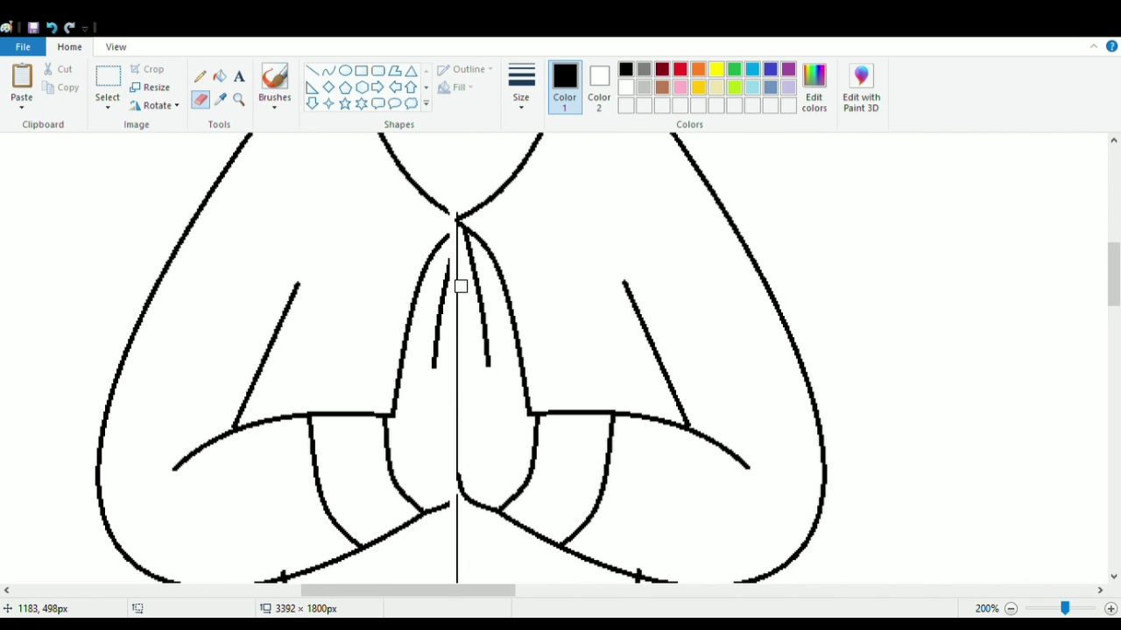
Erase the vertical centre line from the neckline down through the joined hands and the rest of the body.
drag(453, 232, 455, 565)
scroll(455, 555, down, 3)
scroll(457, 437, down, 4)
mouse_move(456, 150)
mouse_down()
mouse_move(456, 384)
mouse_move(457, 199)
mouse_up()
scroll(475, 289, down, 3)
scroll(473, 386, up, 20)
Draw a pointed lock of hair about 102 × 40 px with curves, hanging from the hairline onto the middle of the forehead.
click(328, 70)
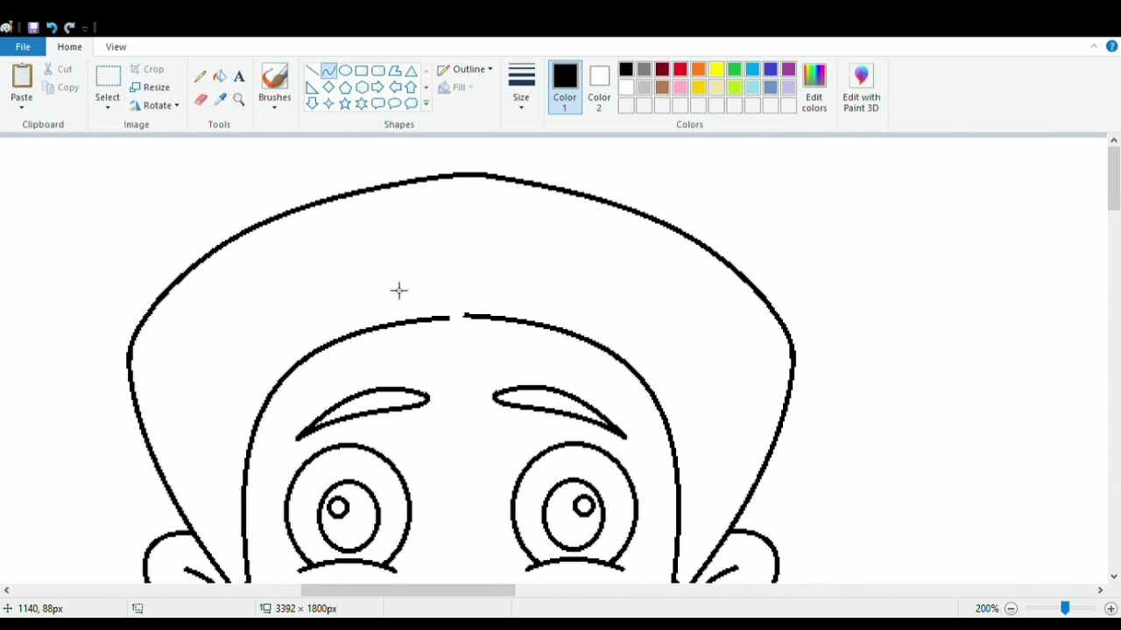
mouse_move(384, 328)
mouse_down()
mouse_move(488, 388)
mouse_move(550, 359)
mouse_move(443, 399)
mouse_up()
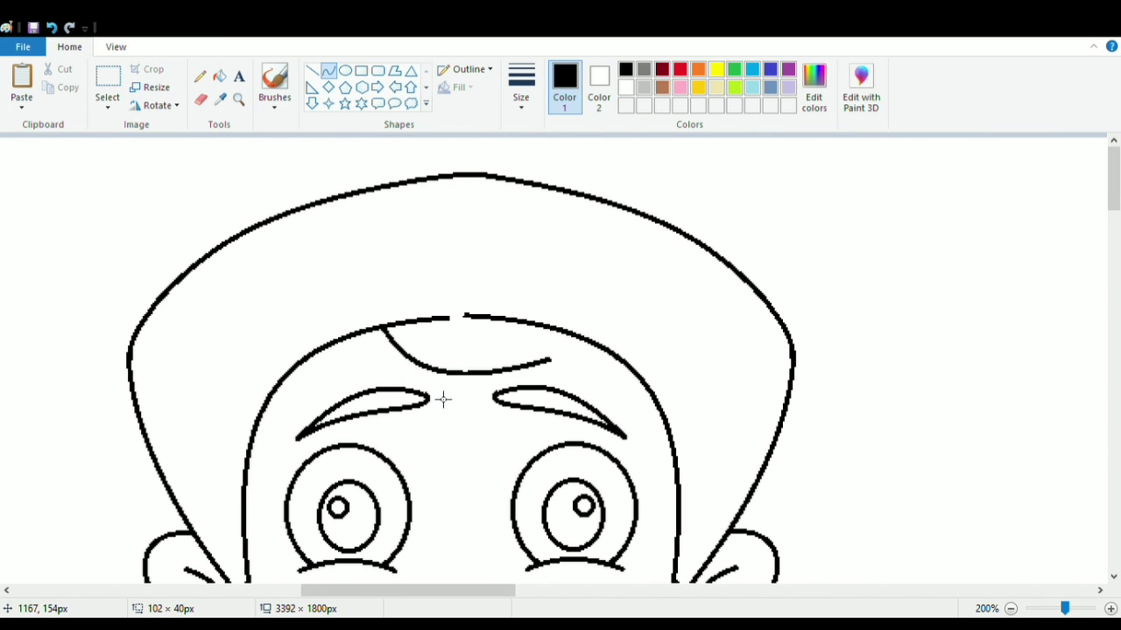
mouse_move(550, 361)
mouse_down()
mouse_move(504, 317)
mouse_move(532, 342)
mouse_move(520, 348)
mouse_move(540, 337)
mouse_up()
key(ctrl+z)
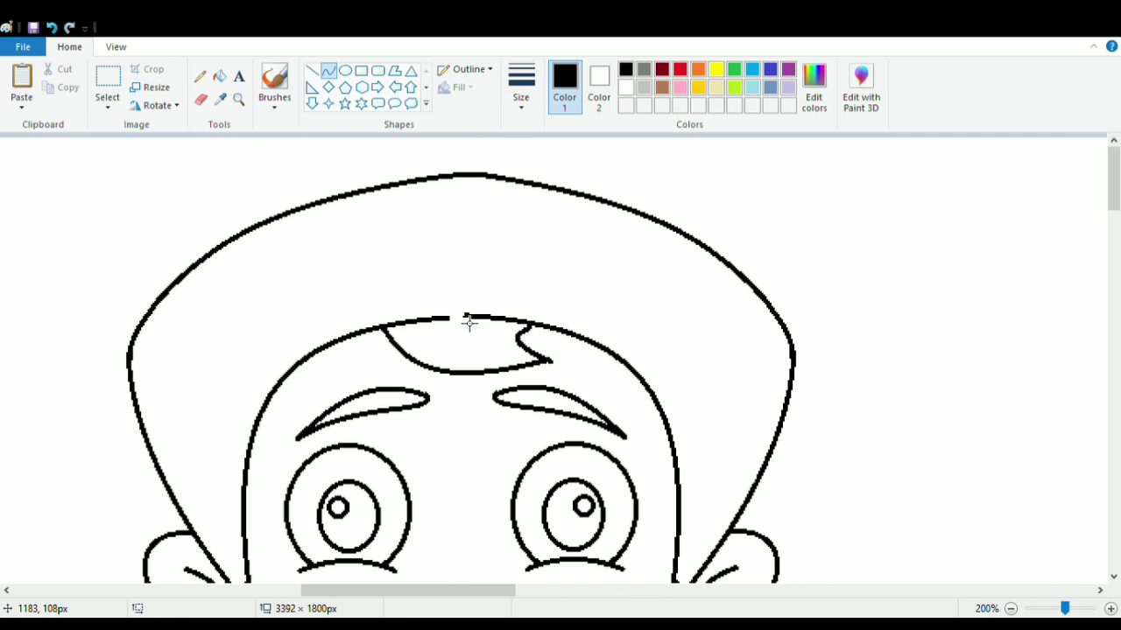
Draw a small pointed hair tuft with curves on the top of the head.
mouse_move(449, 175)
mouse_down()
mouse_move(535, 148)
mouse_move(455, 153)
mouse_move(532, 158)
mouse_move(494, 180)
mouse_move(493, 168)
mouse_up()
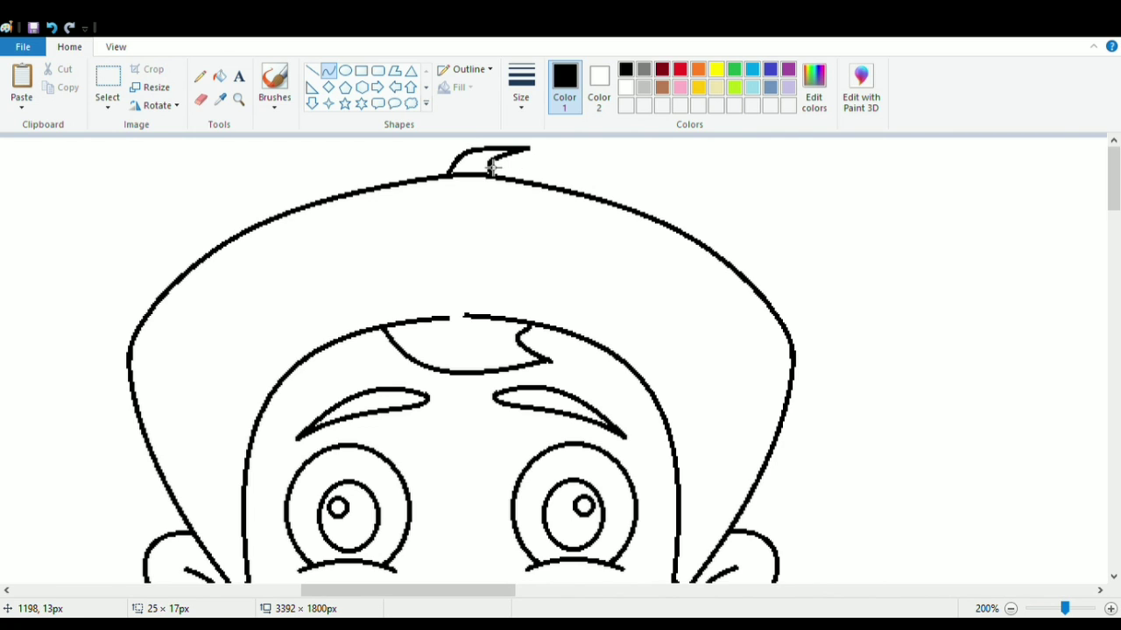
click(491, 168)
click(578, 178)
Erase the highlight in the right-hand eye and redraw it as a circle about 13 × 12 px in the upper-left part of the iris.
click(200, 100)
scroll(617, 211, down, 3)
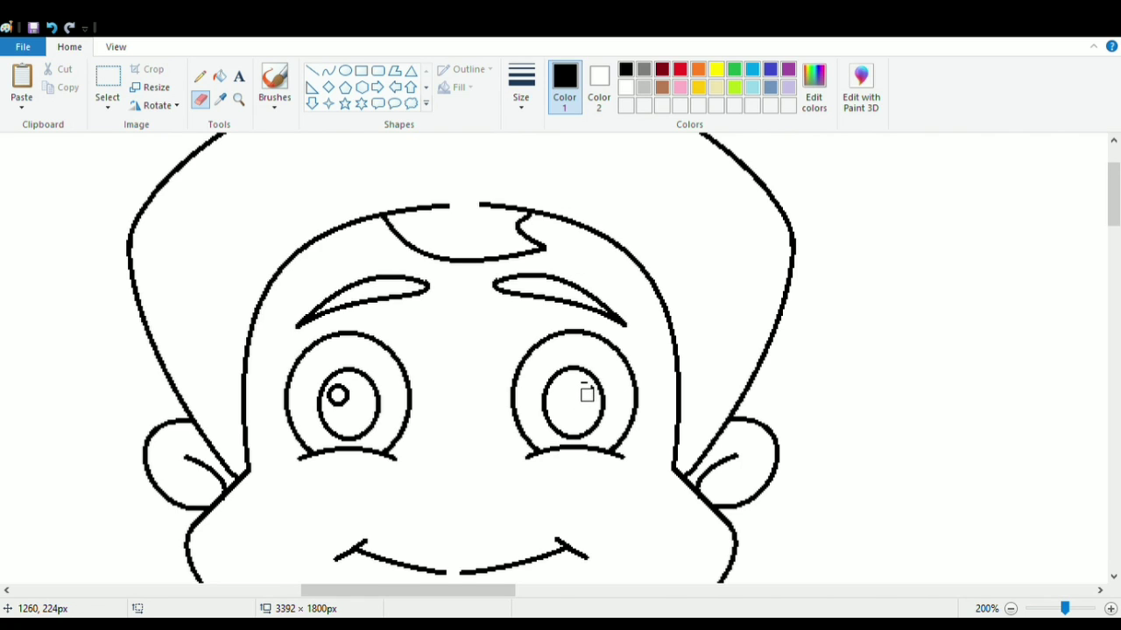
click(345, 71)
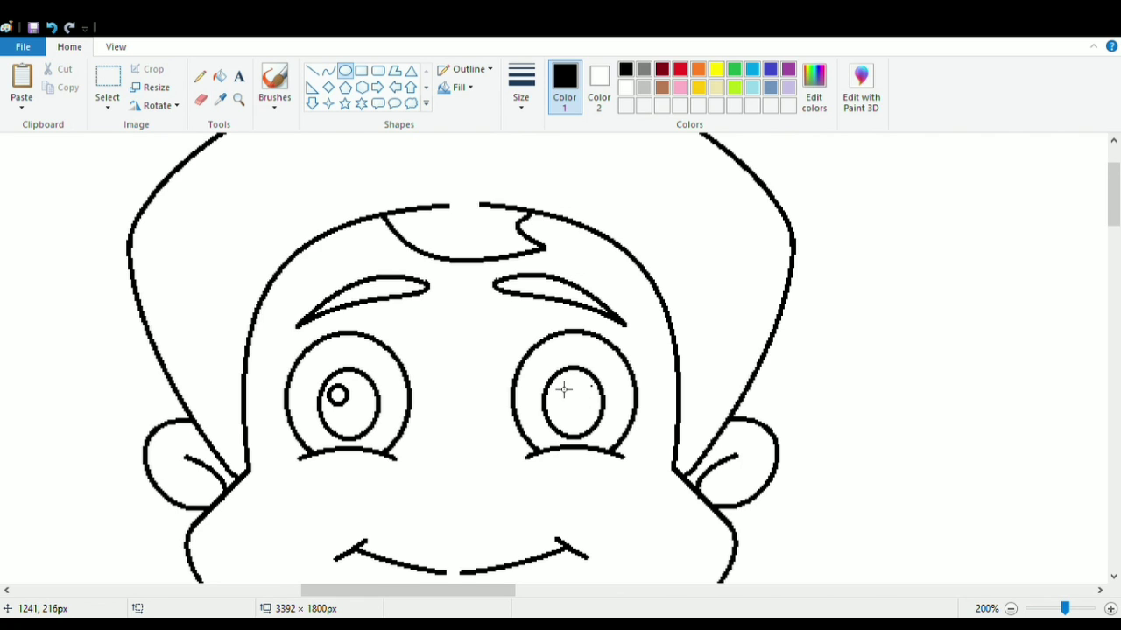
drag(554, 381, 578, 402)
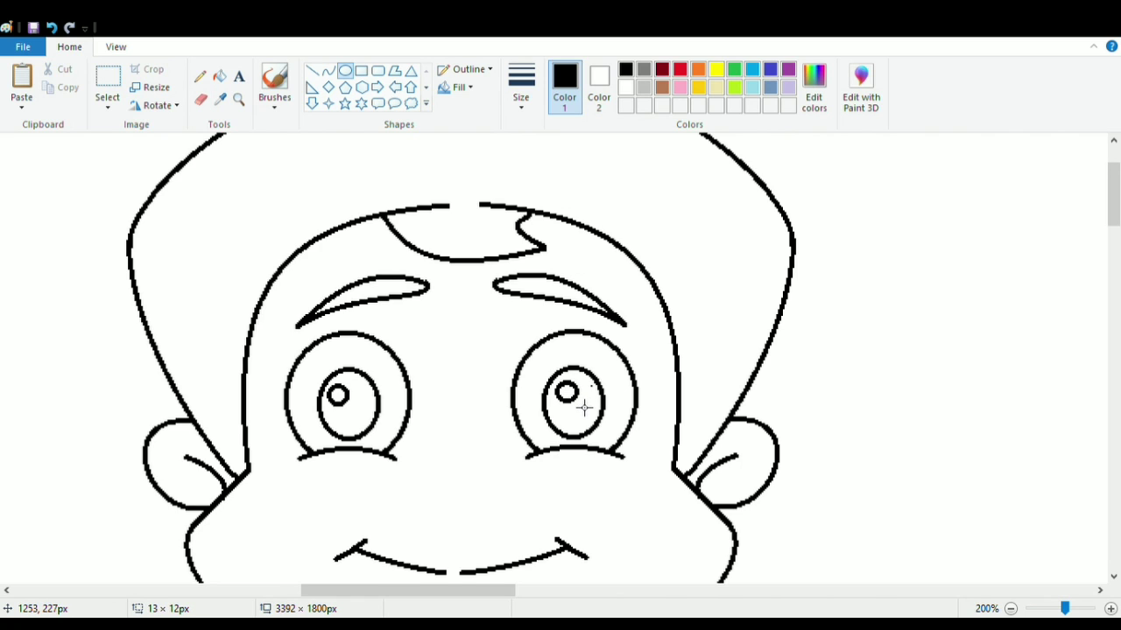
click(852, 343)
Draw a rounded nose open on its right side with curves, centred between the eyes and the mouth.
scroll(653, 338, down, 3)
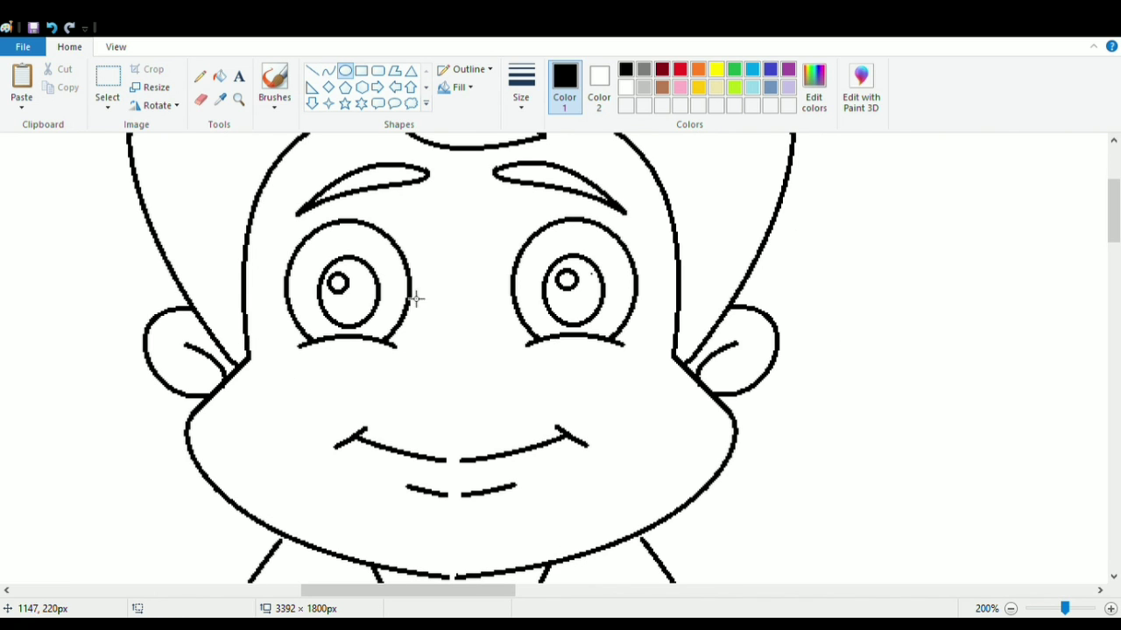
mouse_move(412, 356)
mouse_down()
mouse_move(528, 423)
mouse_move(511, 381)
mouse_move(455, 357)
mouse_move(507, 370)
mouse_move(473, 370)
mouse_move(491, 380)
mouse_move(499, 357)
mouse_move(452, 356)
mouse_move(489, 359)
mouse_up()
click(201, 100)
click(328, 70)
click(201, 99)
click(327, 70)
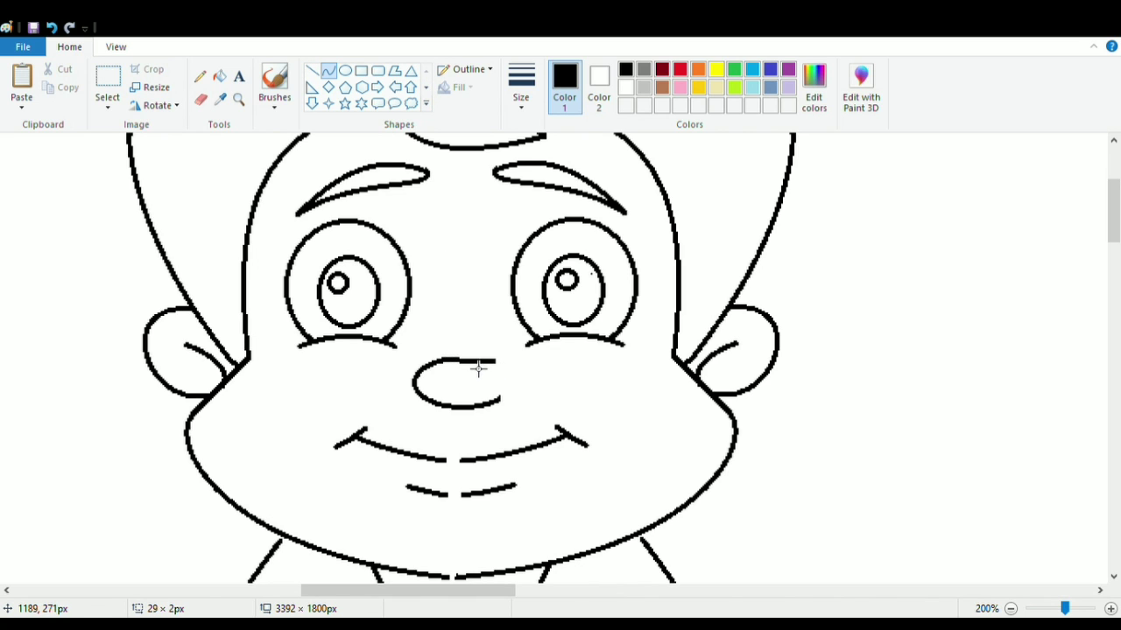
click(478, 369)
Close the centre gaps in the lower-lip line and the chin outline with short lines, and clean up the stray dot beside them.
scroll(594, 536, down, 2)
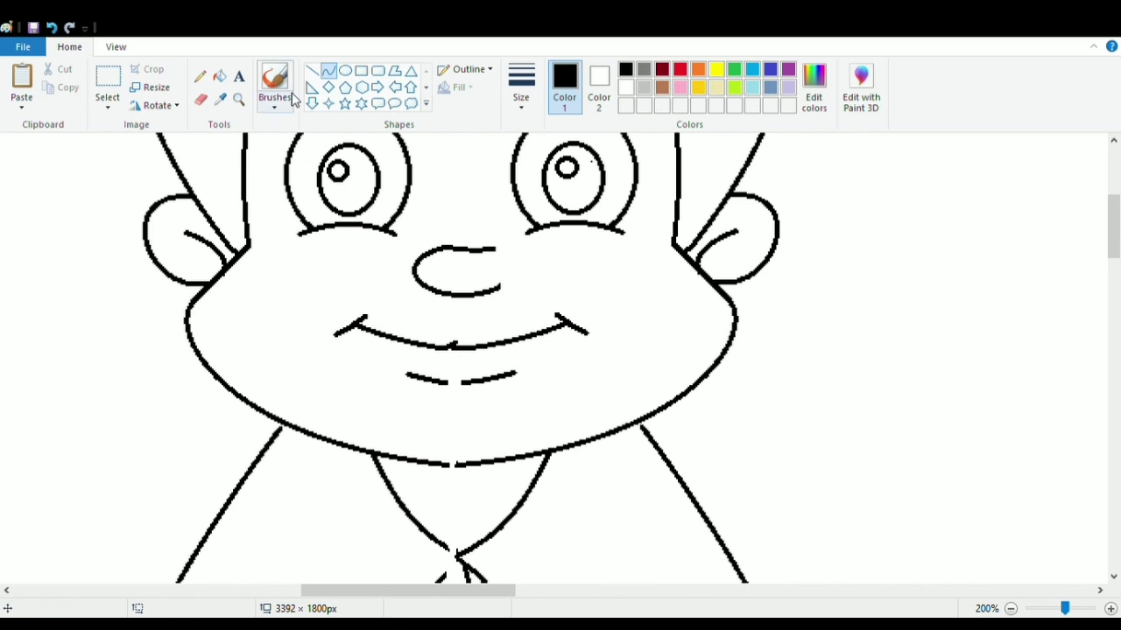
click(312, 70)
drag(454, 390, 469, 390)
click(514, 442)
drag(461, 472, 453, 474)
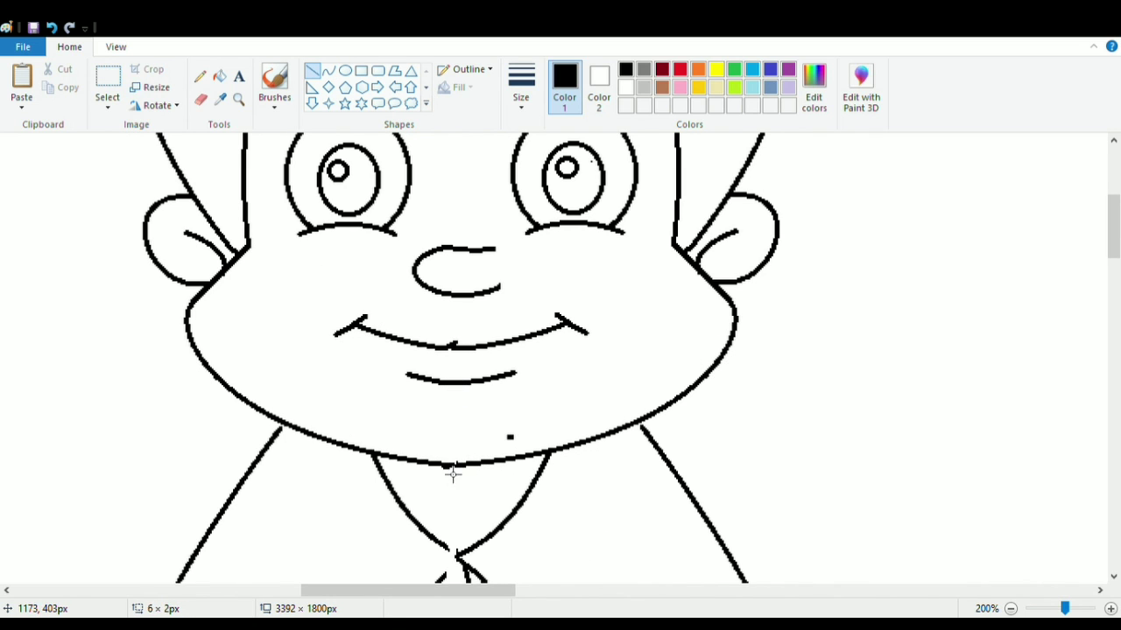
click(200, 99)
Draw the dividing line between the two joined palms, from the fingertips down to the wrists.
scroll(486, 431, down, 6)
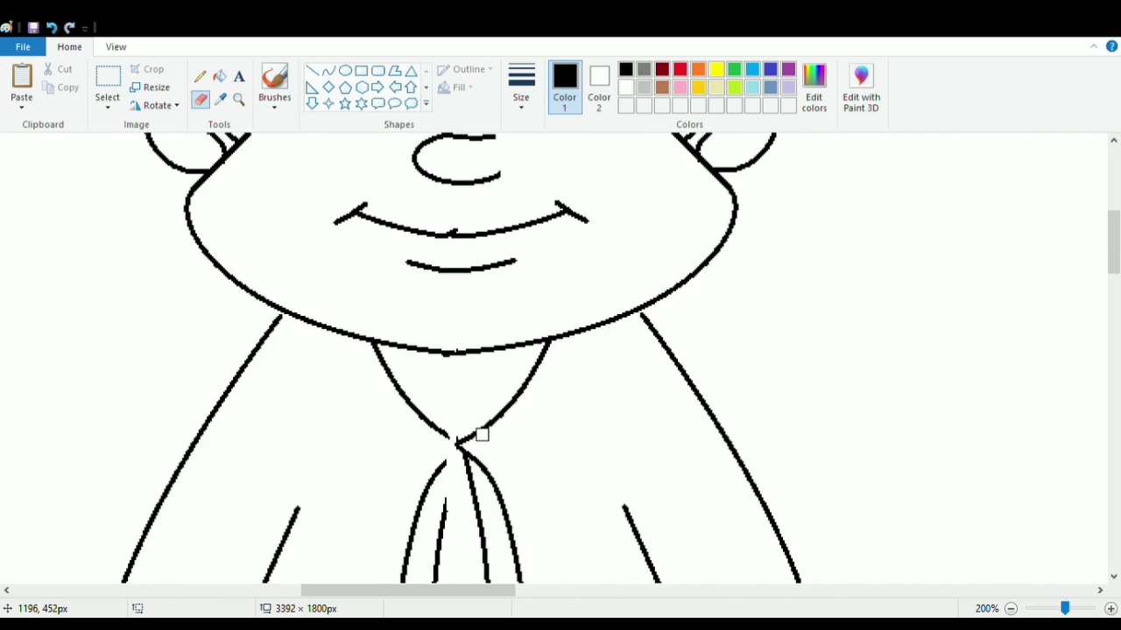
click(312, 70)
click(329, 70)
mouse_move(459, 225)
mouse_down()
mouse_move(455, 495)
mouse_move(466, 497)
mouse_move(453, 510)
mouse_move(468, 512)
mouse_move(466, 262)
mouse_move(455, 236)
mouse_up()
click(469, 494)
click(51, 27)
Redraw the lower inner edge of the right-hand palm with a curve about 9 × 11 px joined to the dividing line.
click(201, 98)
click(331, 75)
mouse_move(464, 490)
mouse_down()
mouse_move(462, 507)
mouse_move(503, 428)
mouse_up()
drag(471, 495, 473, 510)
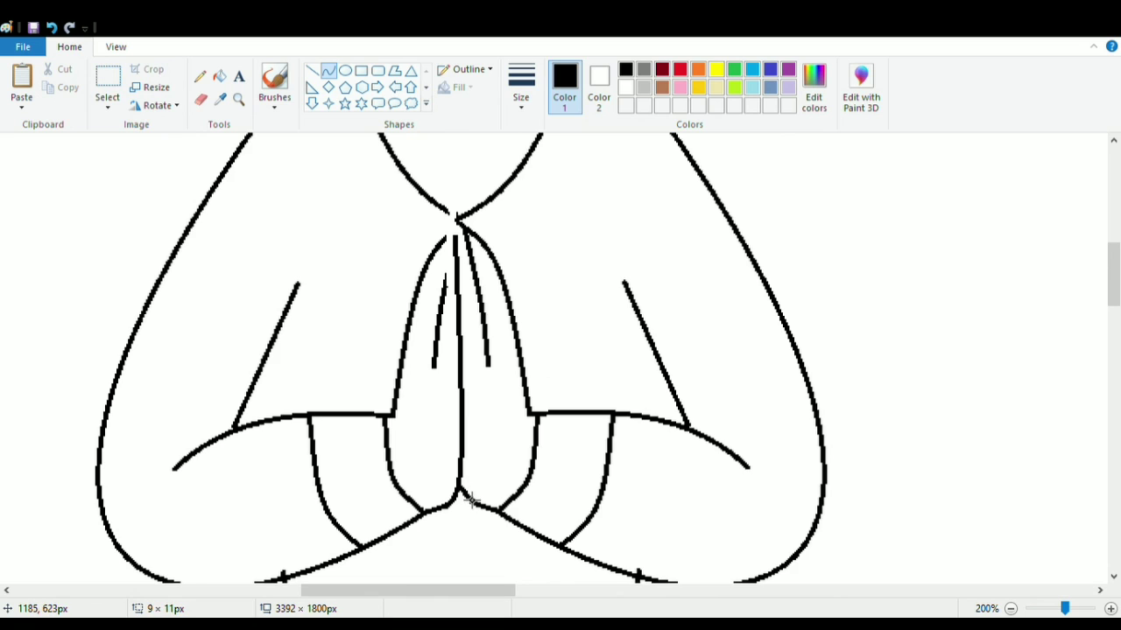
click(469, 503)
click(541, 350)
Join the open fingertip outlines of the hands to the point of the neckline.
mouse_move(467, 229)
mouse_down()
mouse_move(444, 252)
mouse_move(459, 288)
mouse_move(445, 284)
mouse_move(459, 223)
mouse_up()
click(312, 73)
scroll(602, 395, up, 2)
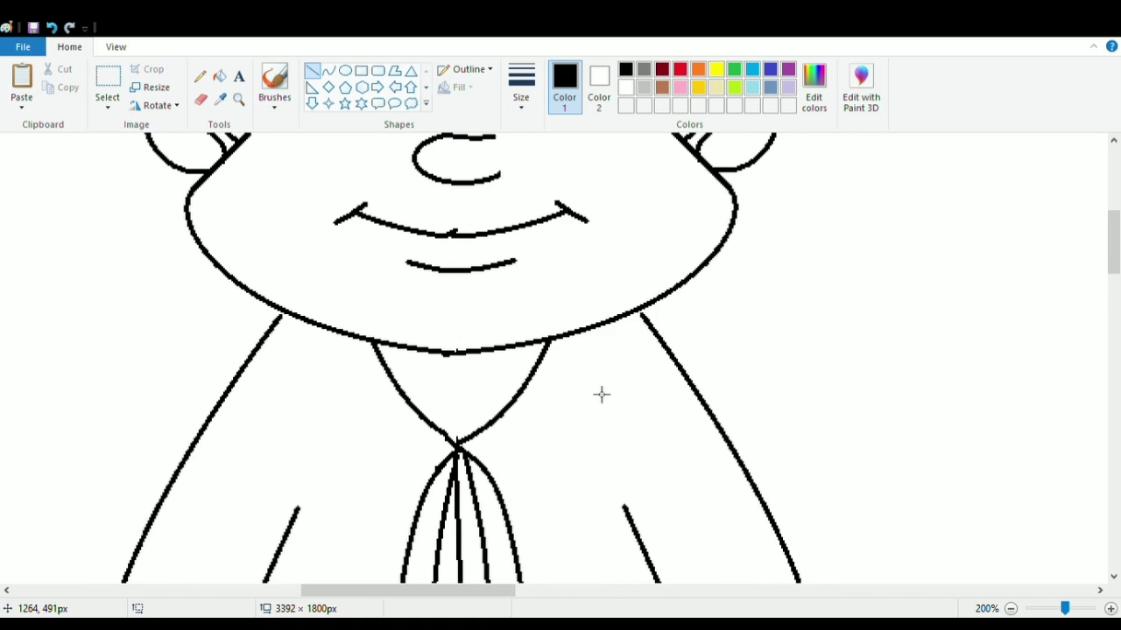
Draw a curved sleeve hem about 61 × 44 px across the left-hand upper arm.
scroll(332, 420, down, 1)
click(328, 71)
drag(181, 357, 282, 429)
drag(223, 401, 230, 400)
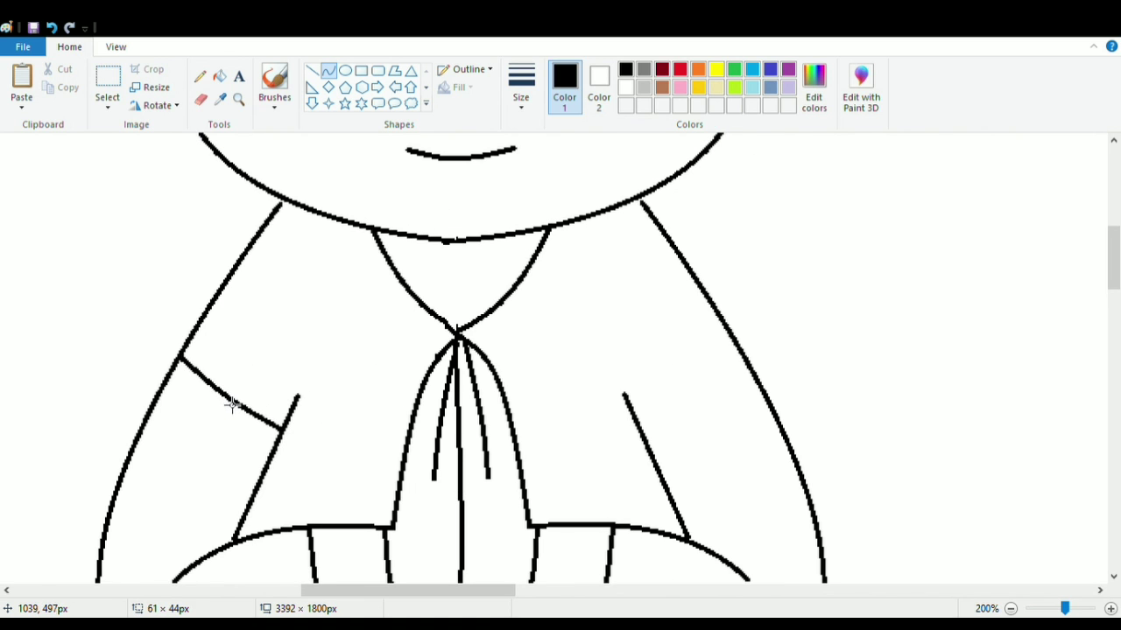
click(346, 72)
mouse_move(167, 346)
mouse_down()
mouse_move(193, 370)
mouse_move(198, 330)
mouse_move(158, 362)
mouse_up()
key(ctrl+z)
Draw a small loop with curves on the arm outline at the outer end of the sleeve hem.
click(331, 73)
mouse_move(172, 336)
mouse_down()
mouse_move(177, 344)
mouse_move(161, 348)
mouse_move(182, 373)
mouse_move(174, 365)
mouse_move(185, 352)
mouse_move(188, 257)
mouse_up()
click(169, 305)
click(52, 27)
click(313, 70)
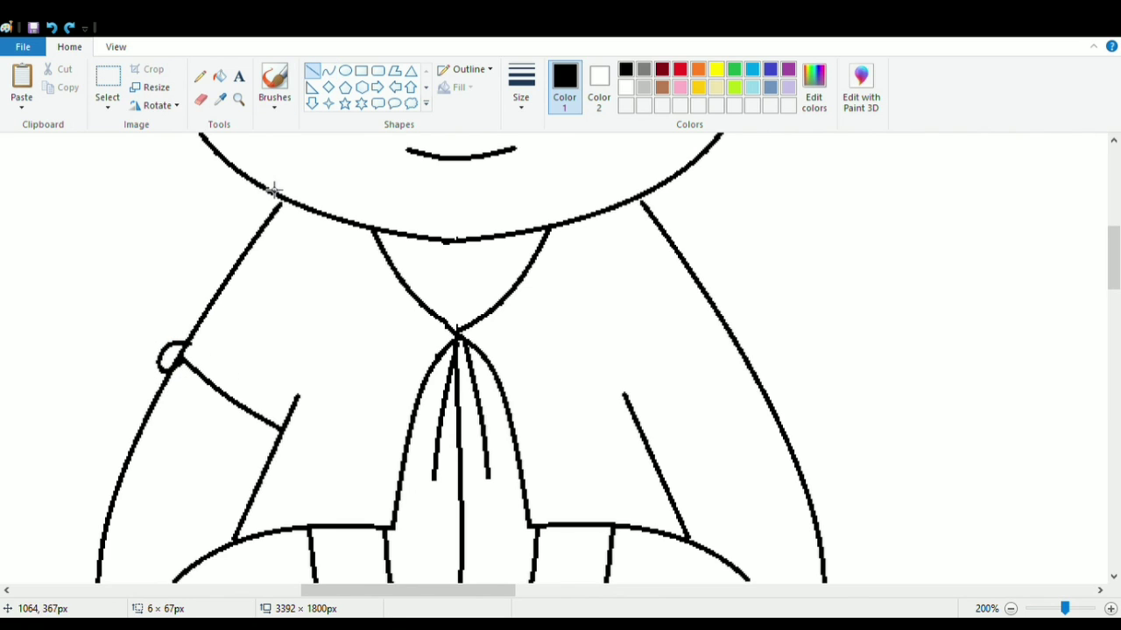
Draw the left half of a narrow teardrop mark on the forehead between the eyebrows with a curve.
scroll(189, 366, up, 5)
click(328, 70)
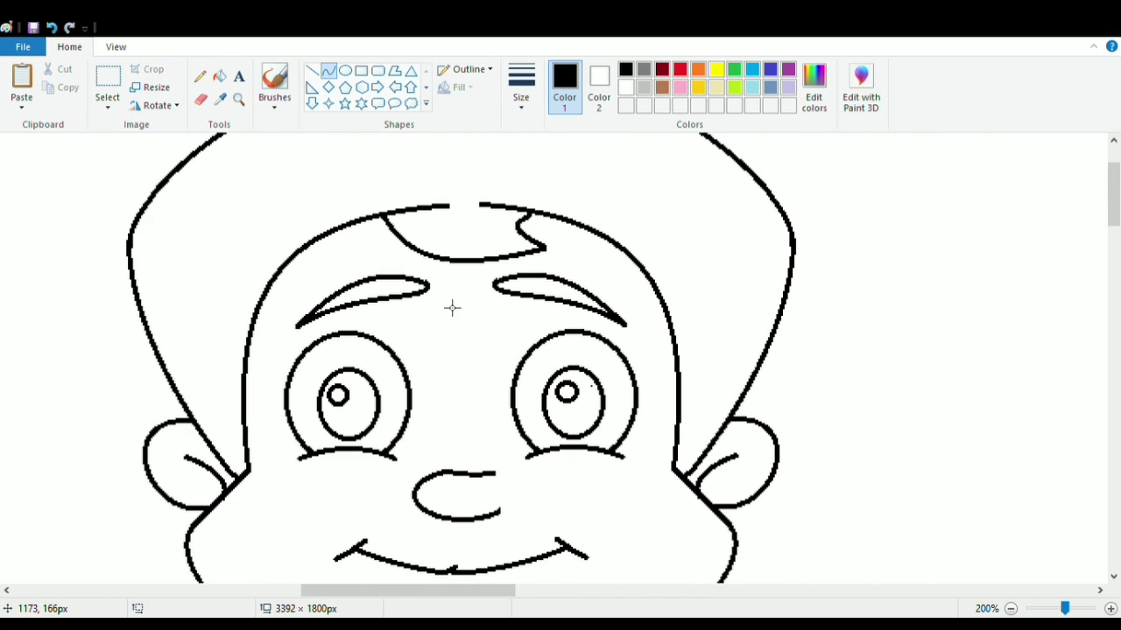
drag(453, 293, 457, 372)
drag(443, 322, 443, 356)
click(445, 377)
click(496, 321)
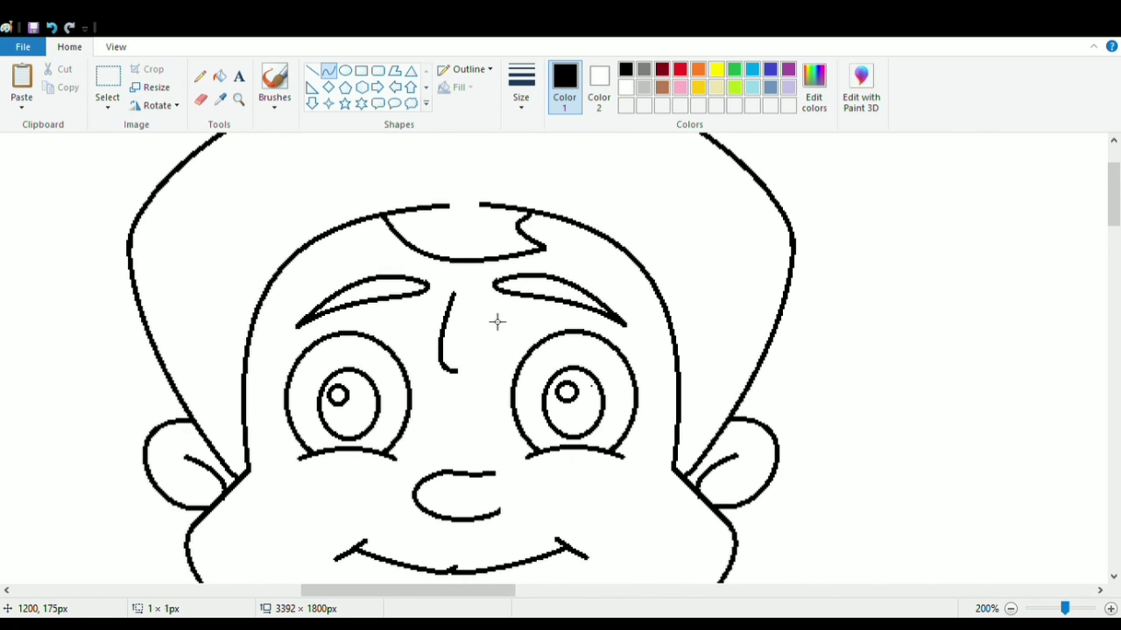
Duplicate the half teardrop, flip the copy horizontally and join it to the original to complete the forehead mark.
click(110, 78)
drag(435, 288, 458, 388)
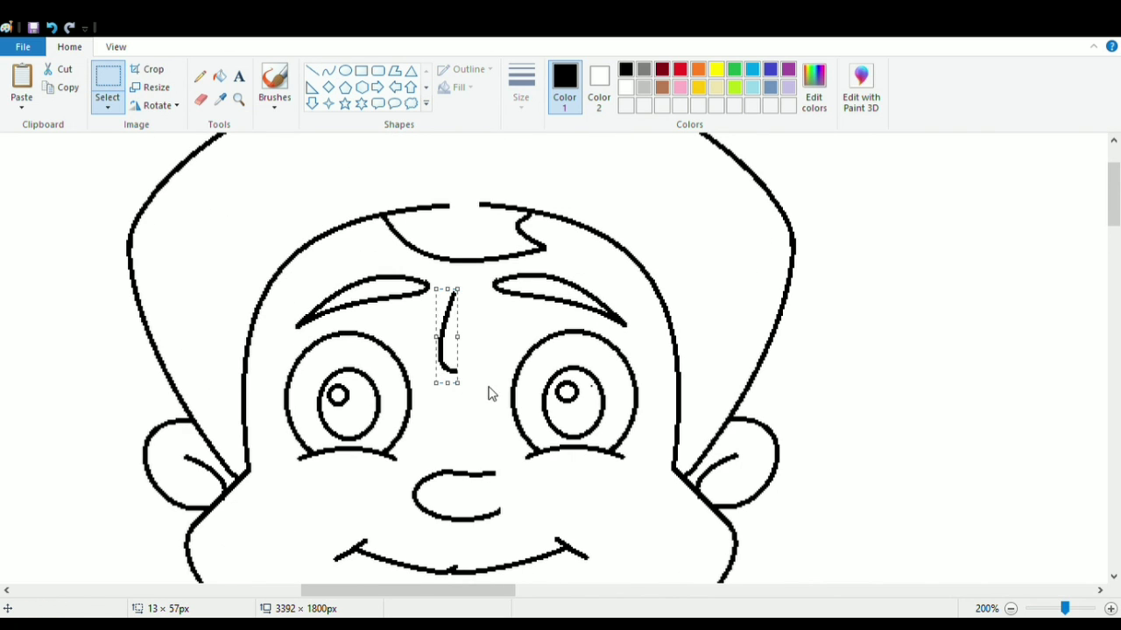
key(ctrl+c)
key(ctrl+v)
drag(19, 211, 468, 368)
click(331, 442)
click(313, 71)
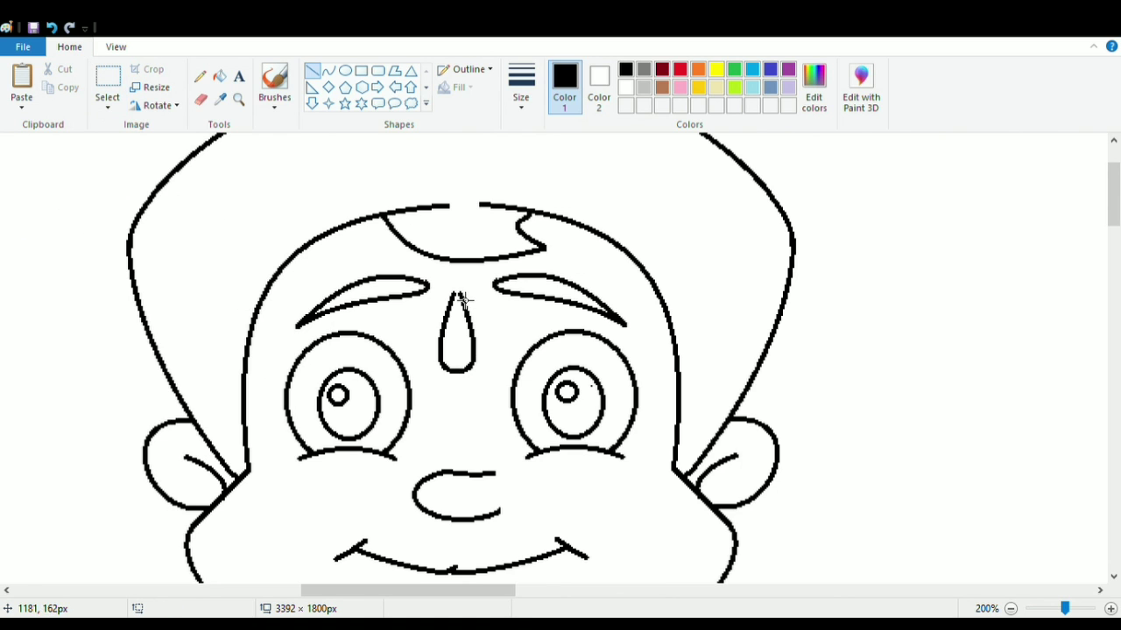
Close the centre gaps in the waistline and the garment's bottom hem with short lines, the hem one about 11 × 2 px.
scroll(446, 324, down, 3)
scroll(414, 280, down, 12)
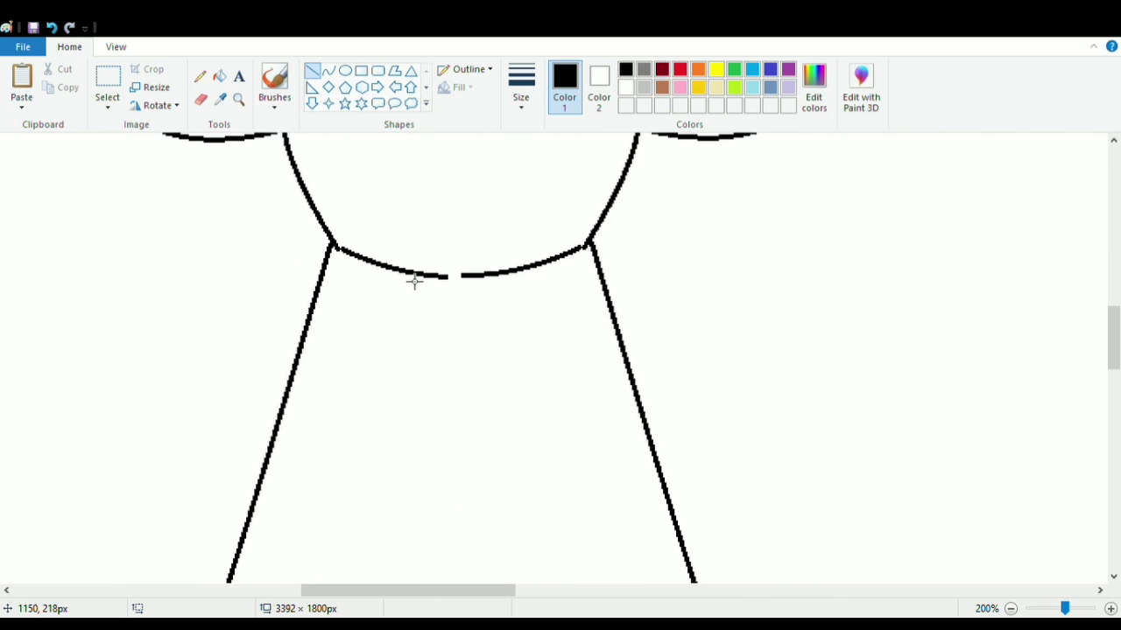
scroll(482, 304, down, 10)
drag(448, 423, 464, 423)
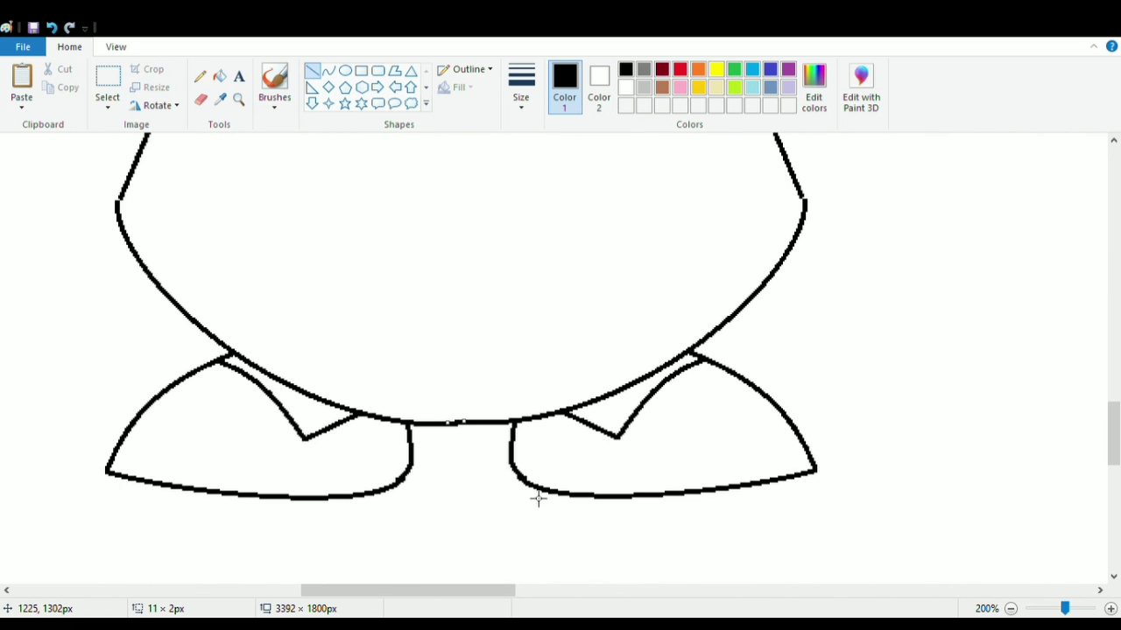
Erase the inner end of the right-hand foot and redraw it as a curve from the sole up to the hem.
click(201, 99)
mouse_move(652, 493)
mouse_down()
mouse_move(513, 430)
mouse_move(563, 493)
mouse_up()
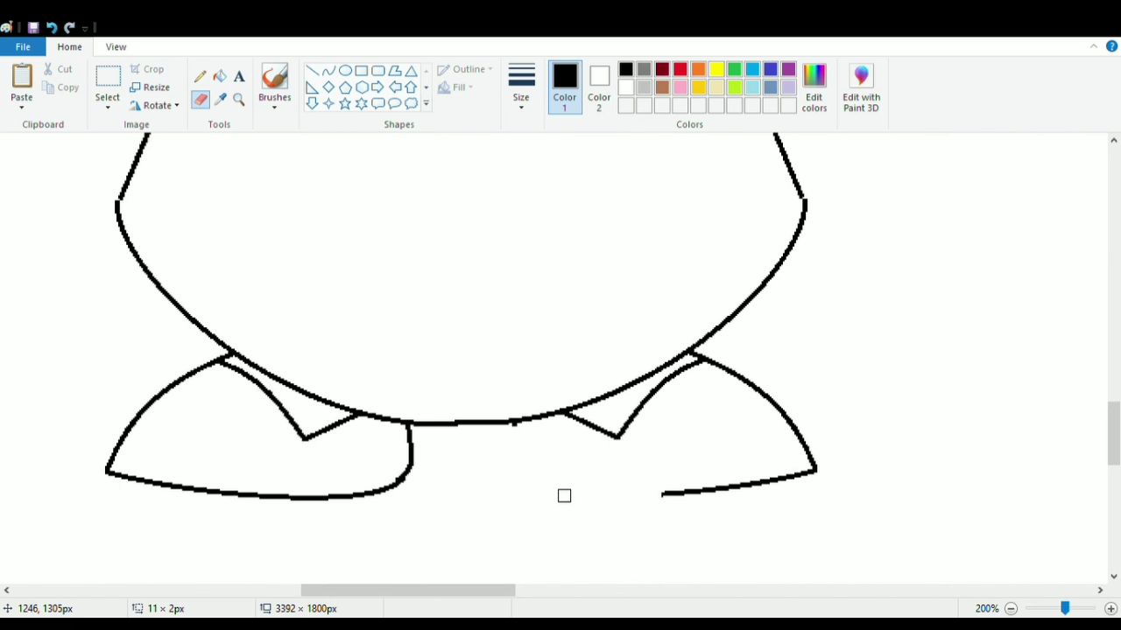
click(329, 70)
mouse_move(664, 494)
mouse_down()
mouse_move(536, 421)
mouse_move(595, 508)
mouse_move(570, 455)
mouse_up()
click(52, 29)
drag(665, 495, 534, 422)
mouse_move(549, 435)
mouse_down()
mouse_move(668, 499)
mouse_move(622, 512)
mouse_move(563, 475)
mouse_up()
click(565, 370)
Draw four straight pleat lines about 490 px long, fanning out from the middle of the waistline to the garment's hem.
scroll(560, 366, up, 2)
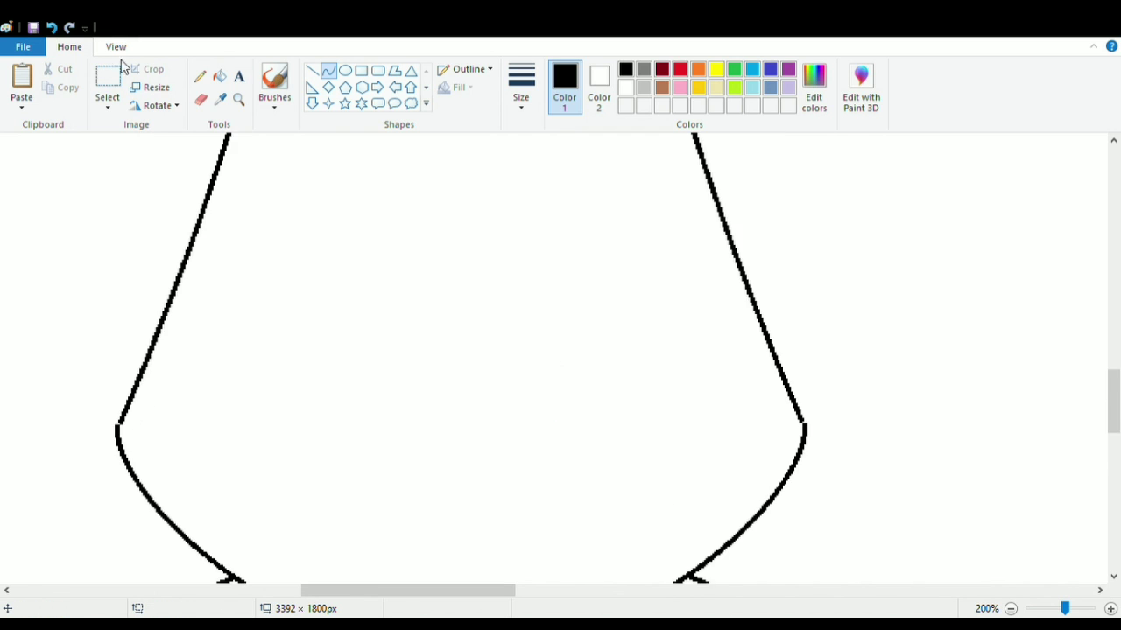
click(118, 49)
click(57, 86)
scroll(535, 405, up, 1)
scroll(536, 403, left, 2)
scroll(525, 456, up, 3)
click(70, 51)
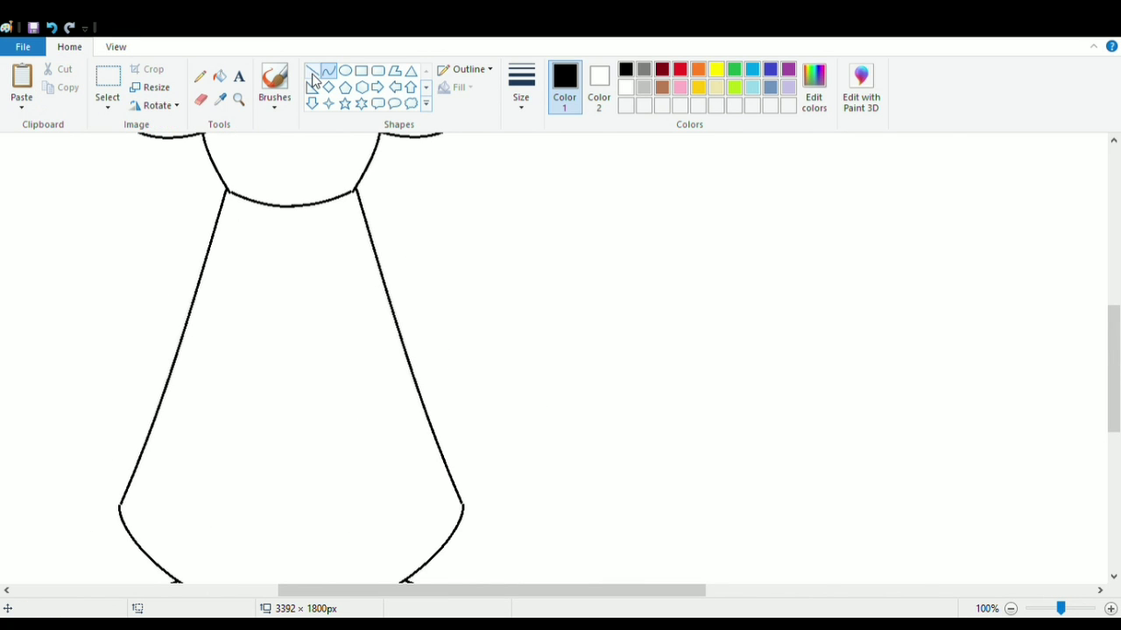
scroll(300, 233, down, 1)
mouse_move(274, 171)
mouse_down()
mouse_move(248, 465)
mouse_move(221, 560)
mouse_up()
mouse_move(286, 171)
mouse_down()
mouse_move(274, 514)
mouse_move(254, 571)
mouse_up()
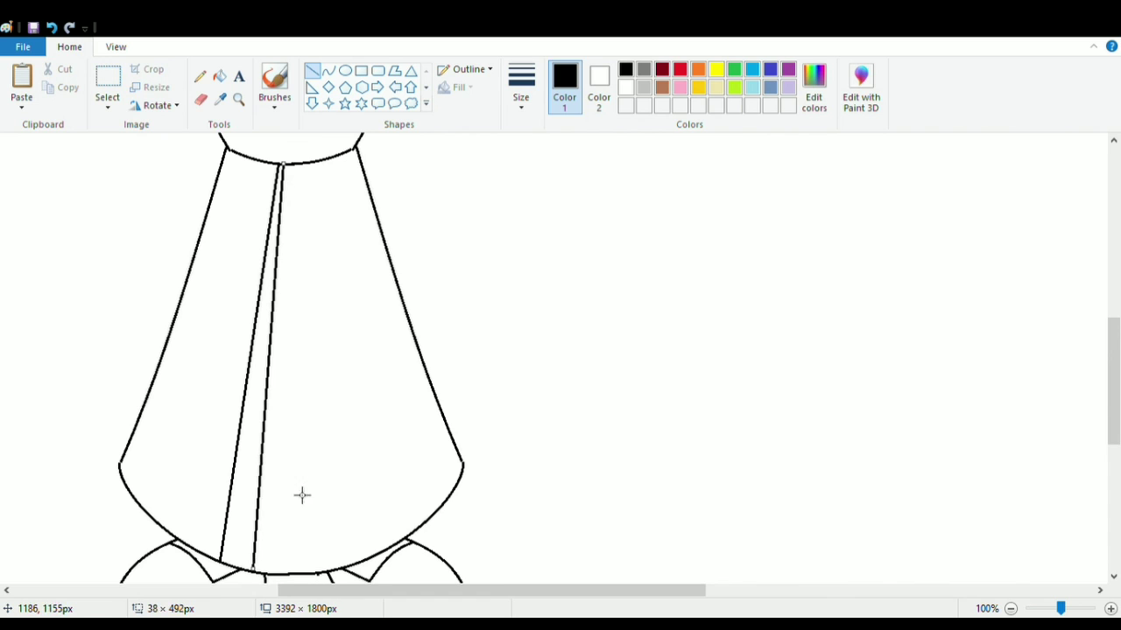
drag(289, 168, 282, 576)
drag(295, 165, 305, 575)
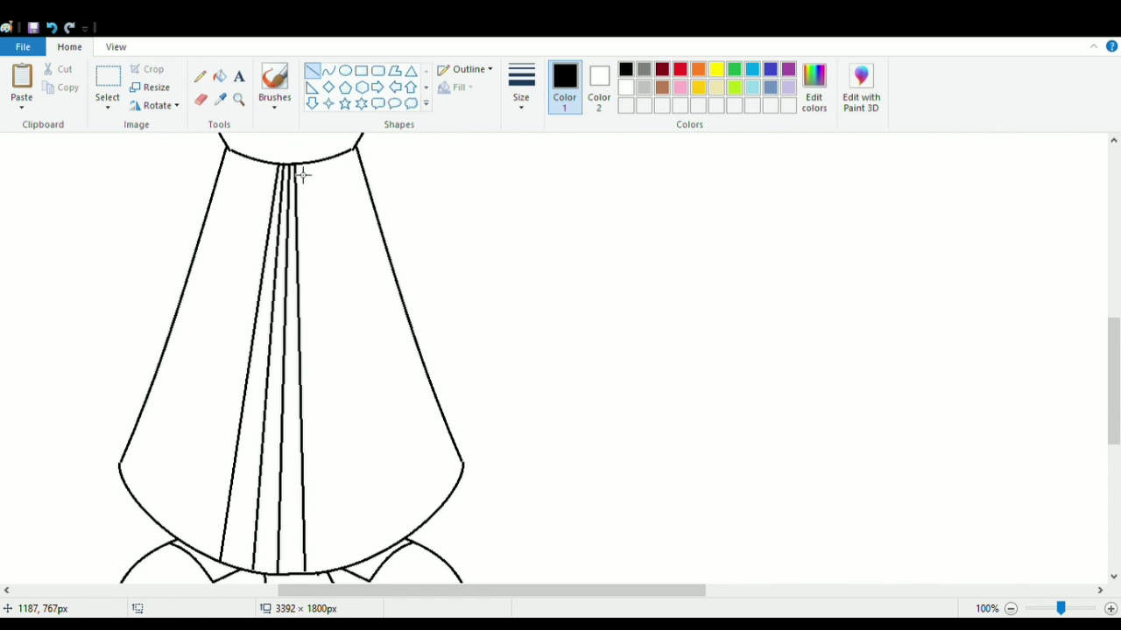
Mix a very dark maroon custom colour from the dark red swatch and fill the hair, forehead lock and top tuft with it.
scroll(346, 272, up, 7)
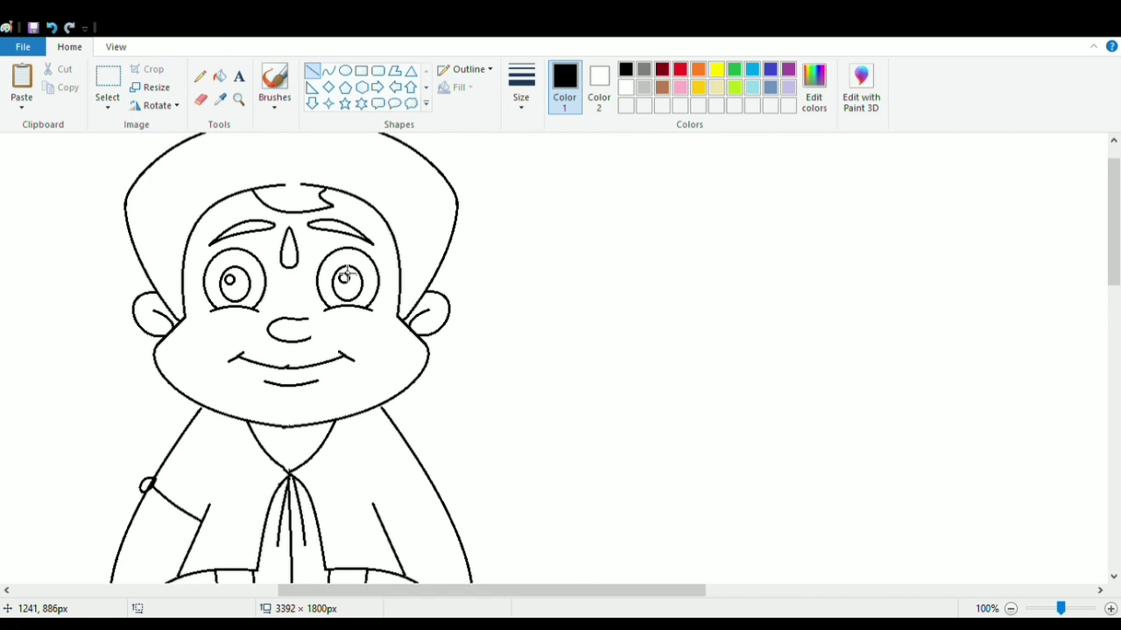
scroll(346, 275, up, 1)
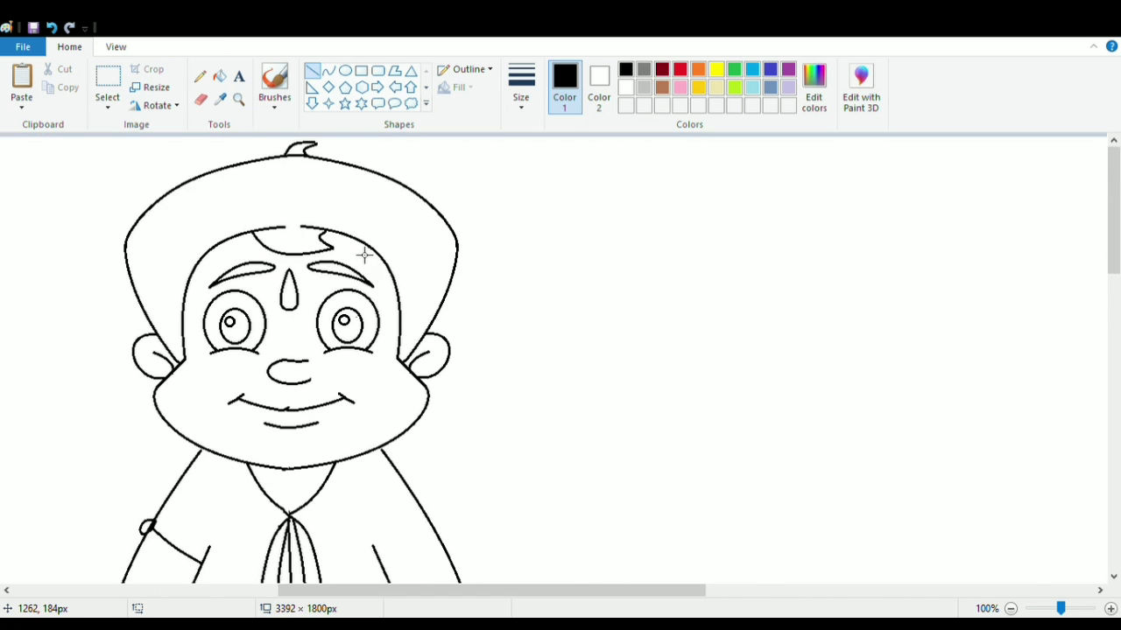
click(662, 69)
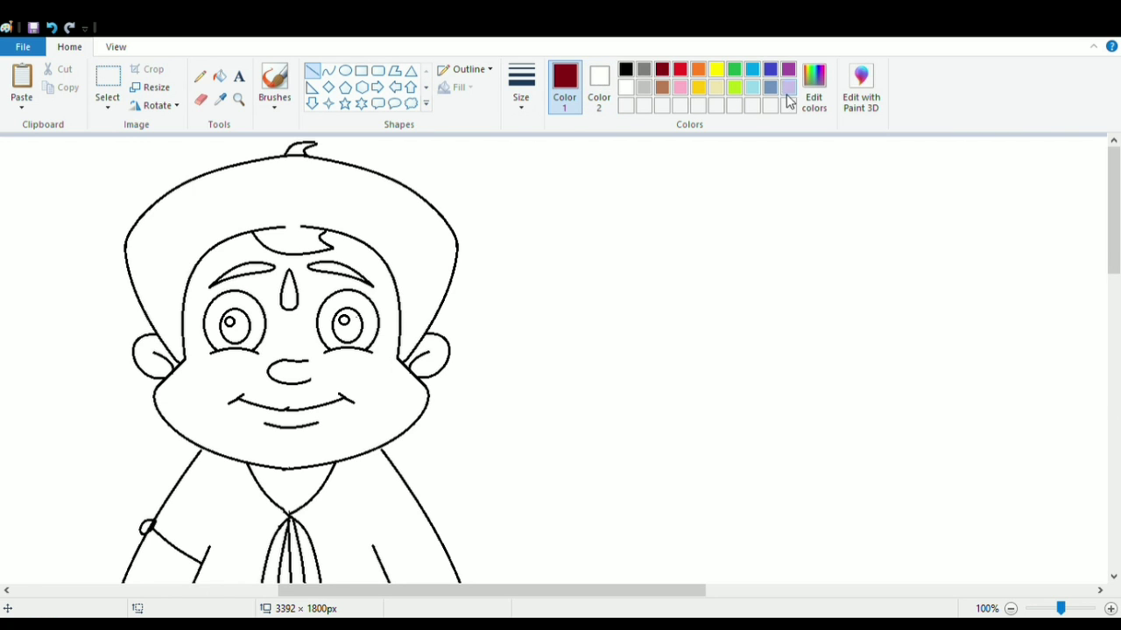
click(619, 432)
click(220, 76)
click(254, 191)
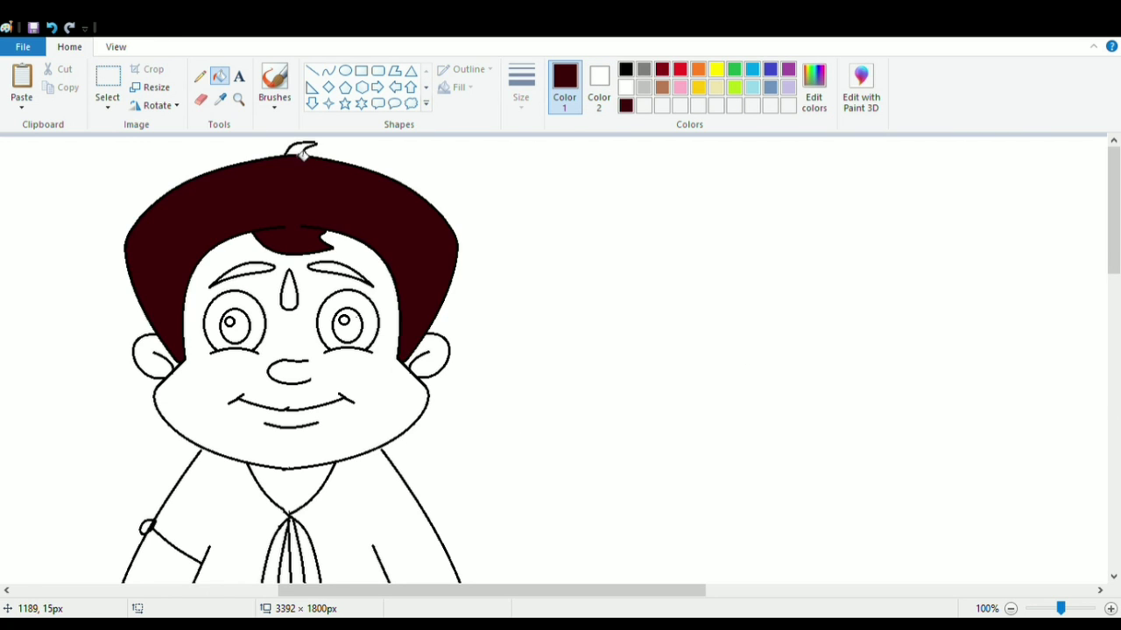
click(297, 150)
Fill the irises of both eyes with the dark maroon, leaving the highlights white.
scroll(345, 300, down, 8)
click(229, 412)
scroll(338, 411, up, 8)
scroll(422, 410, down, 1)
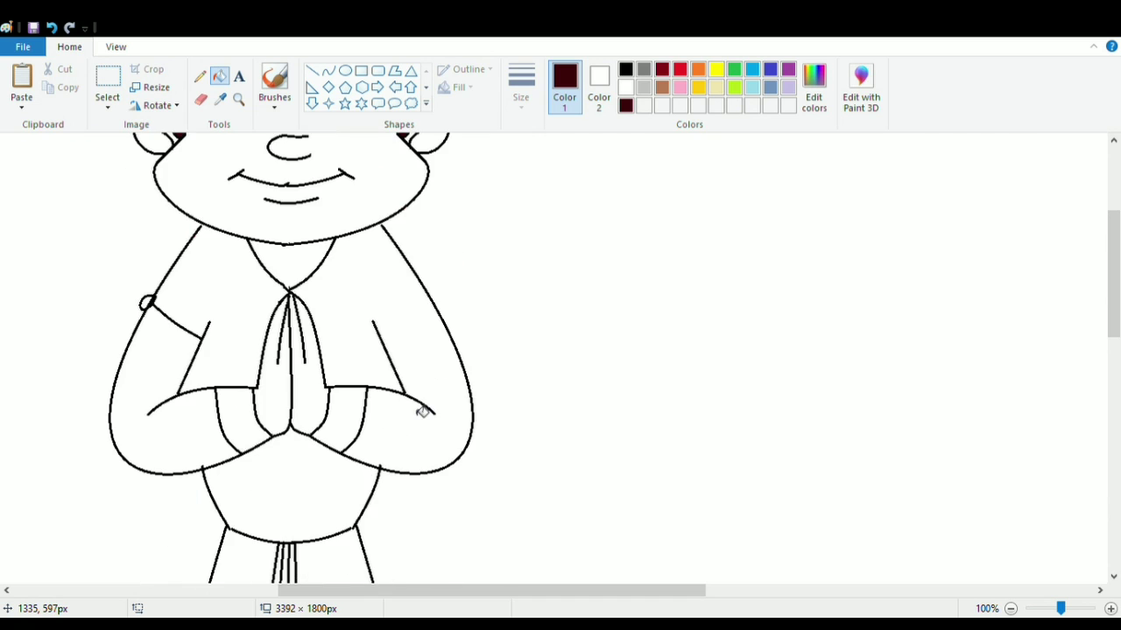
scroll(422, 412, up, 1)
click(347, 213)
click(234, 213)
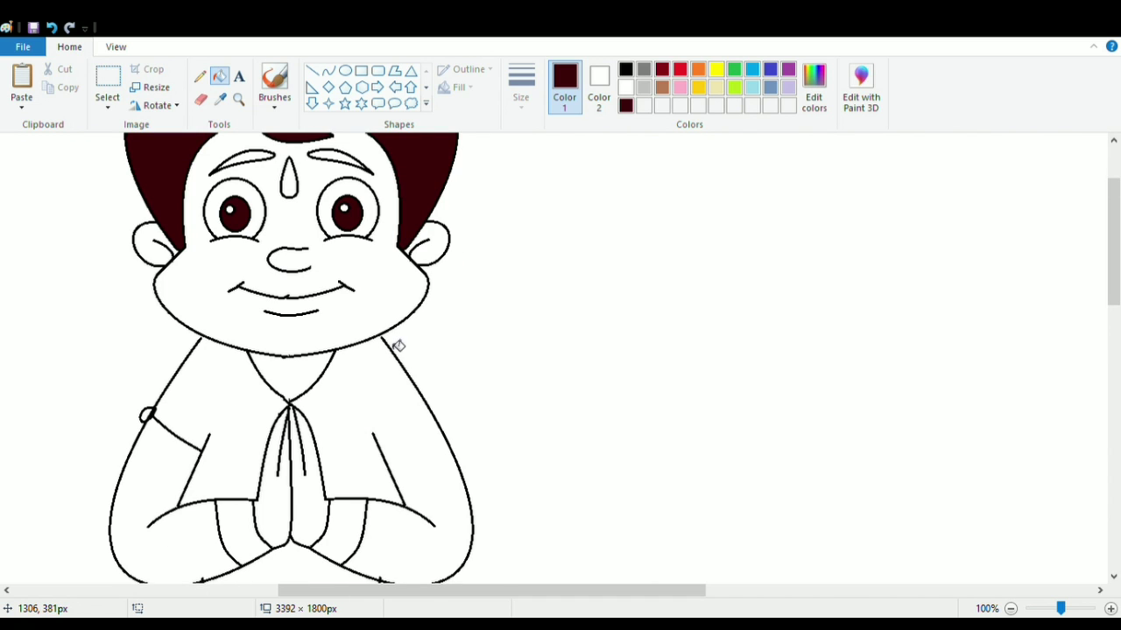
Fill both eyebrows with black.
click(625, 69)
click(313, 164)
click(259, 161)
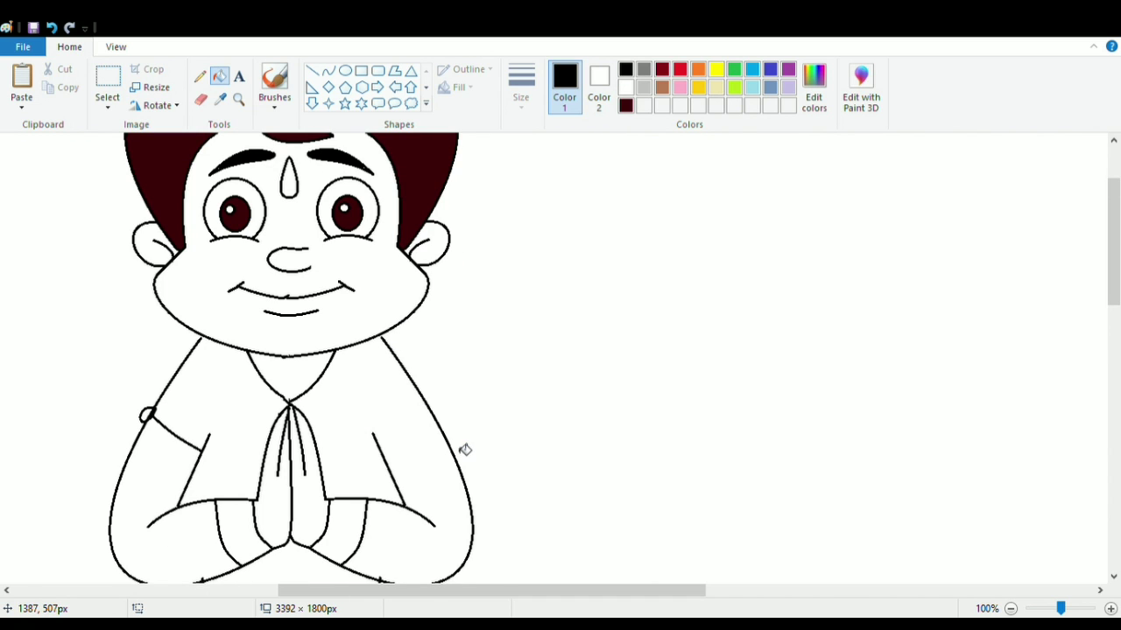
scroll(465, 449, up, 3)
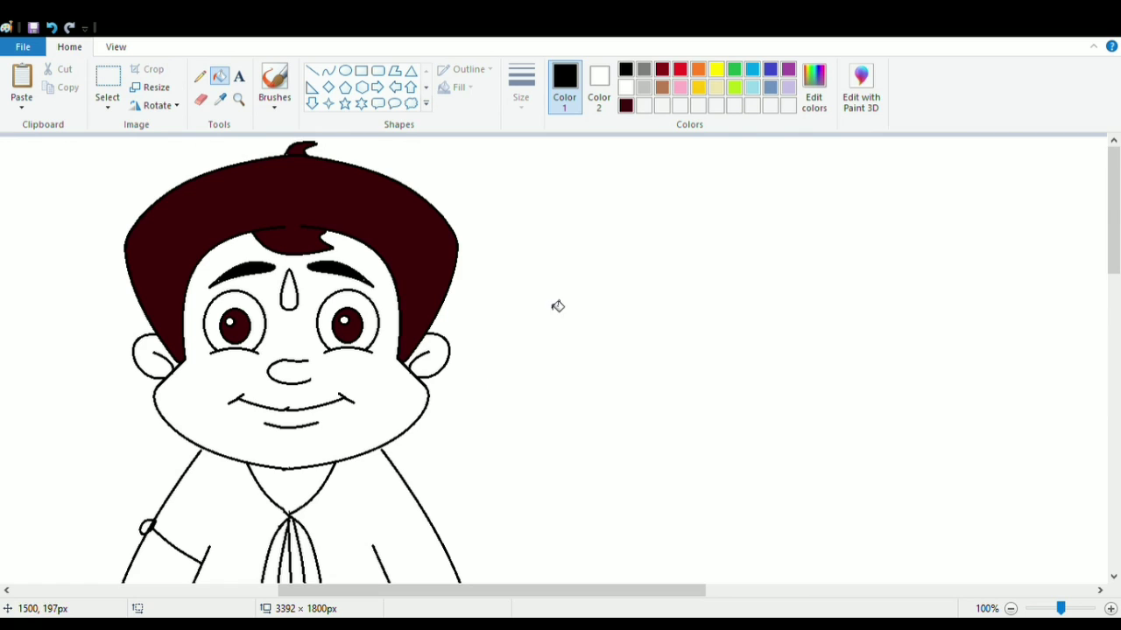
Mix a light tan skin colour from the brown swatch and fill the face and both ears with it.
click(662, 87)
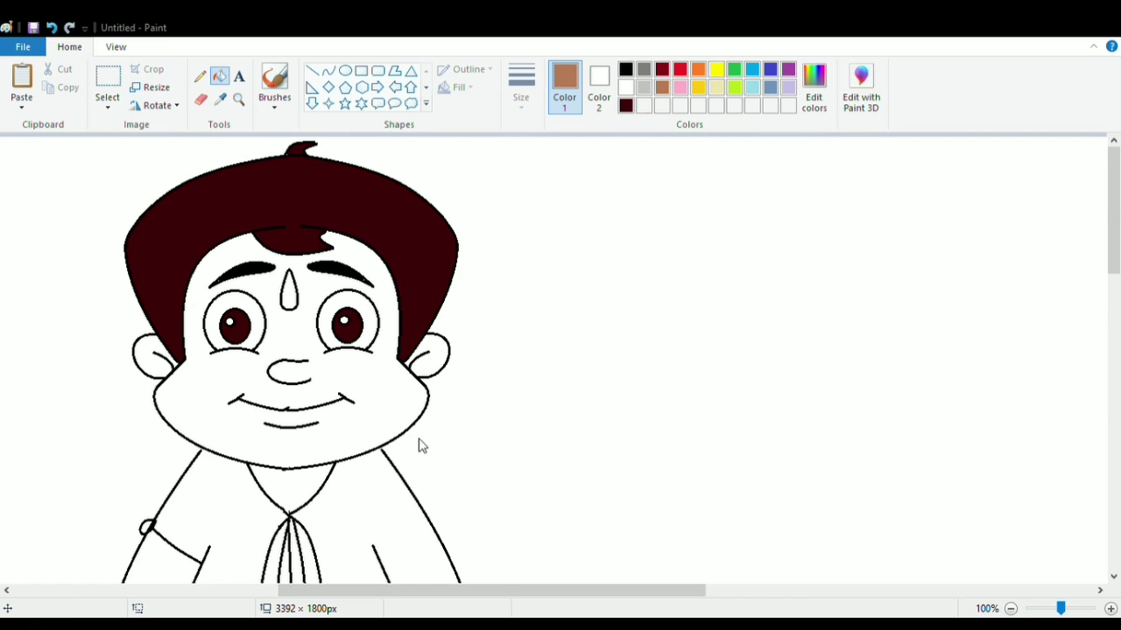
click(369, 273)
click(445, 357)
click(168, 368)
Try to fill the upper body with the tan skin colour, and undo the fill.
scroll(197, 346, down, 2)
click(243, 306)
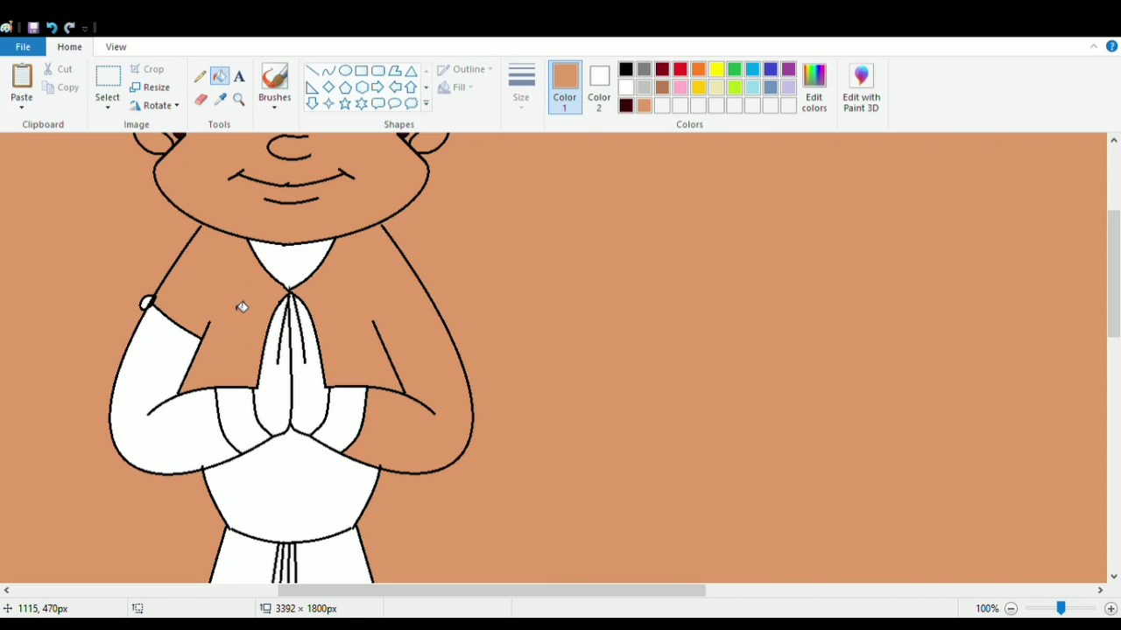
click(52, 29)
Close the gaps between both shoulder lines and the face outline with short straight black lines.
scroll(361, 398, down, 1)
scroll(361, 399, down, 3)
scroll(370, 368, up, 6)
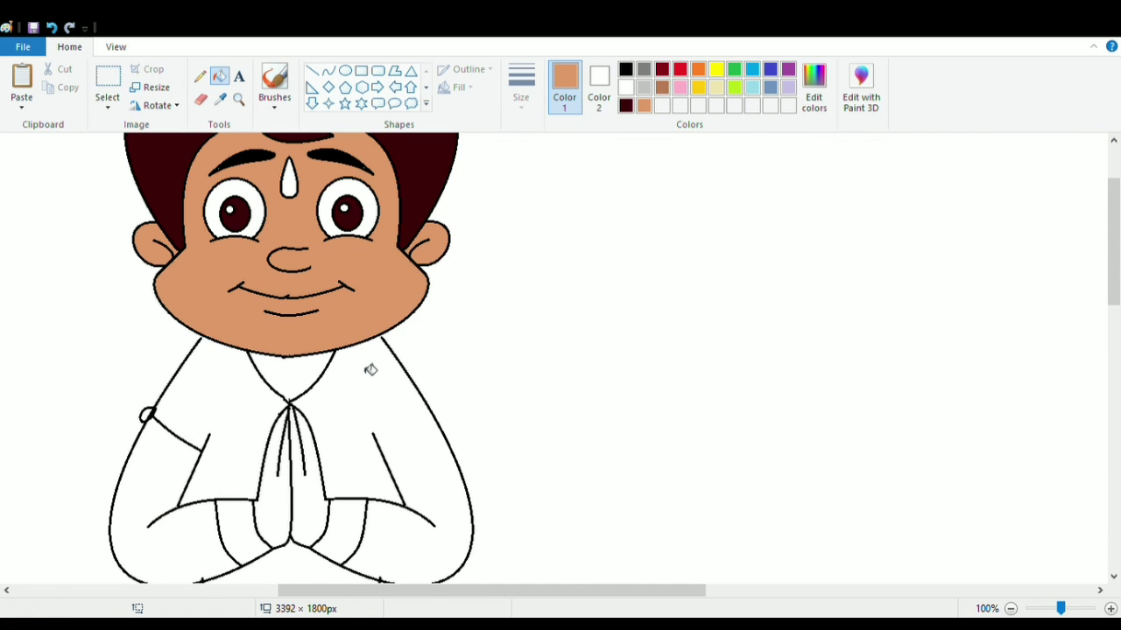
click(625, 69)
click(312, 70)
click(21, 84)
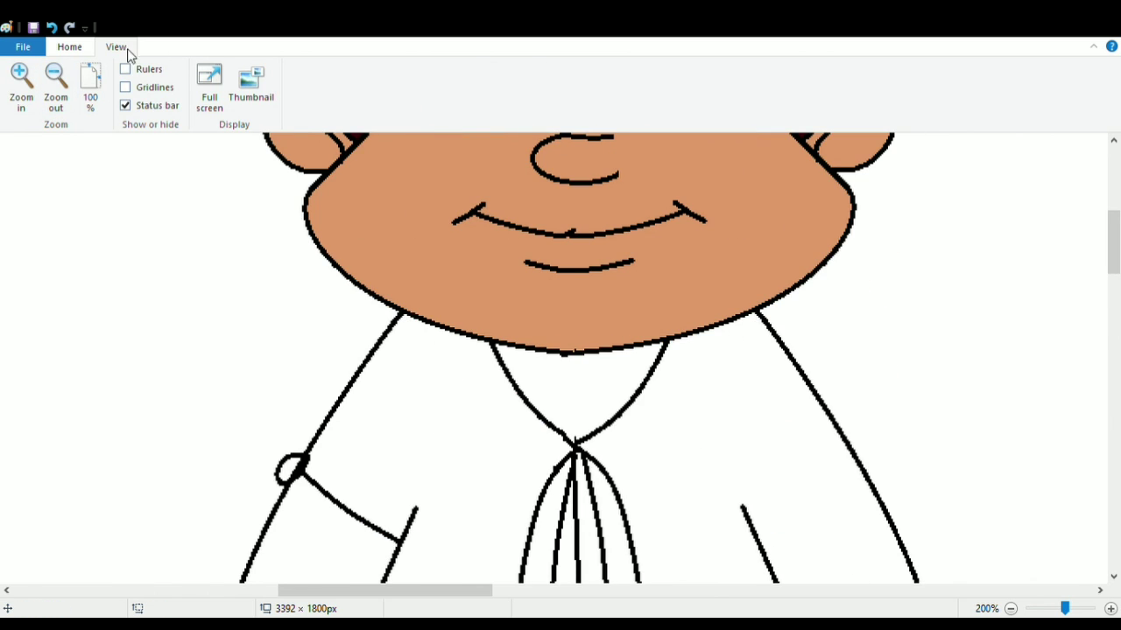
click(56, 83)
Fill the chest, neck, arms, hands and belly with the tan skin colour, leaving both wristbands white.
click(69, 46)
click(219, 82)
click(351, 302)
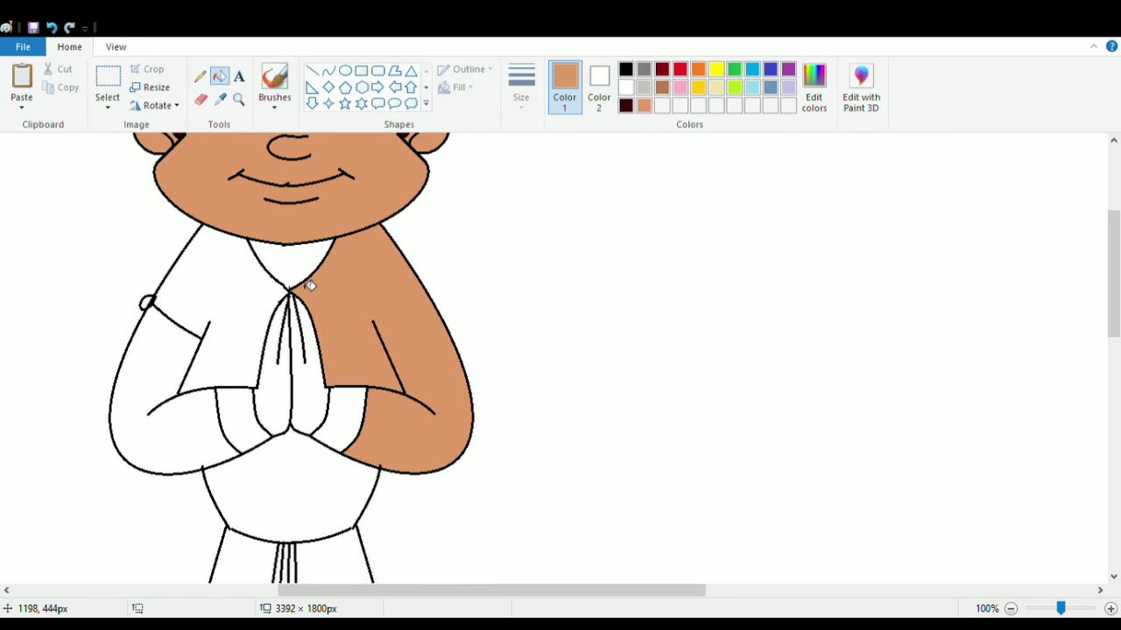
click(291, 265)
click(239, 342)
click(273, 393)
click(308, 396)
click(179, 429)
click(340, 437)
scroll(368, 350, down, 2)
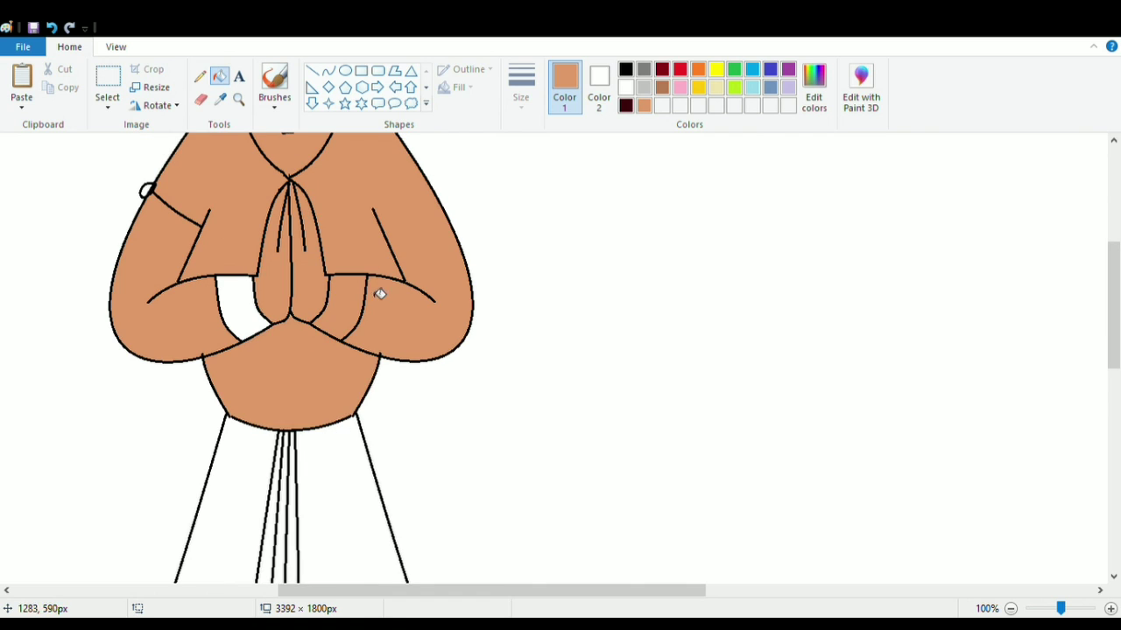
click(50, 28)
click(268, 373)
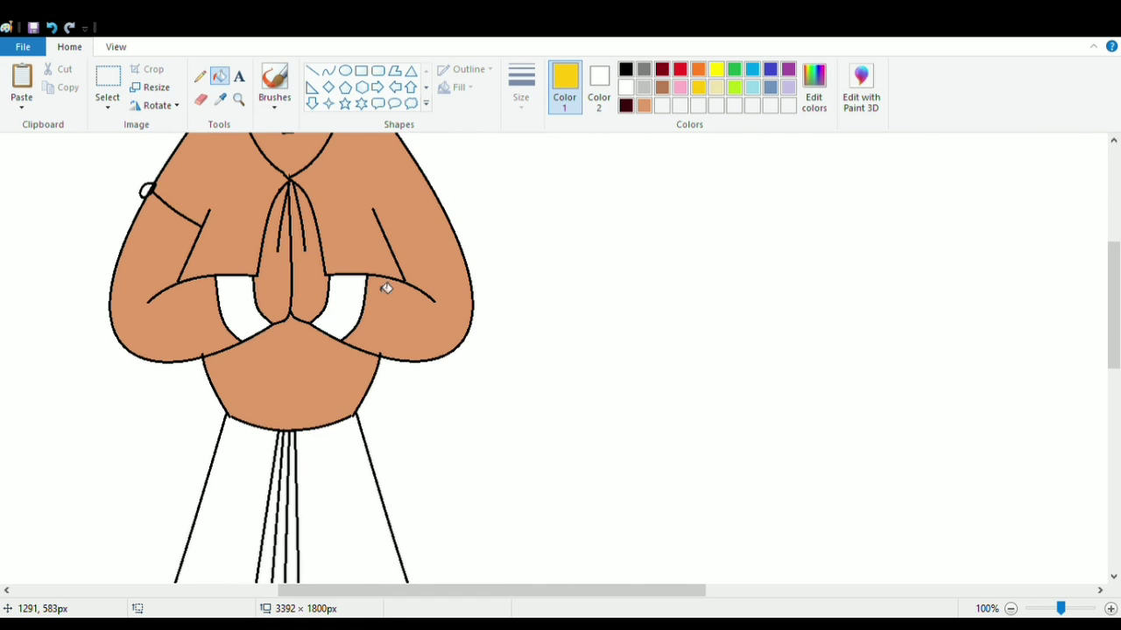
Fill all panels of the long lower garment, including the narrow pleats, with orange.
click(697, 69)
click(370, 478)
click(227, 499)
scroll(241, 455, down, 4)
click(237, 371)
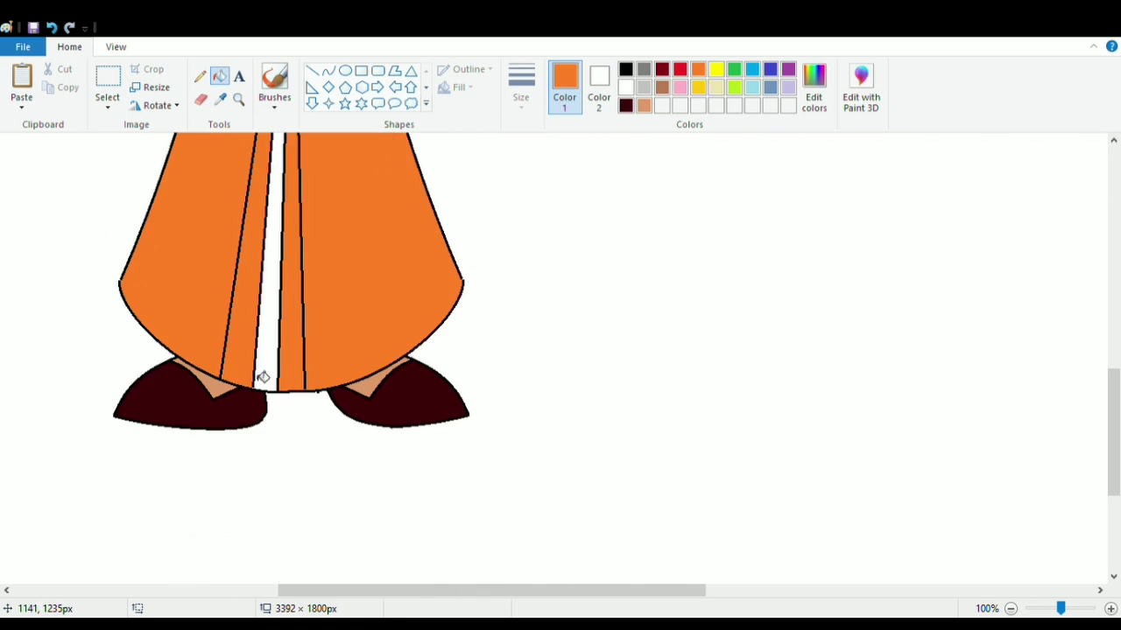
click(262, 377)
Fill the teardrop mark on the forehead with dark red and the whites of both eyes with light grey.
scroll(333, 402, up, 7)
click(680, 69)
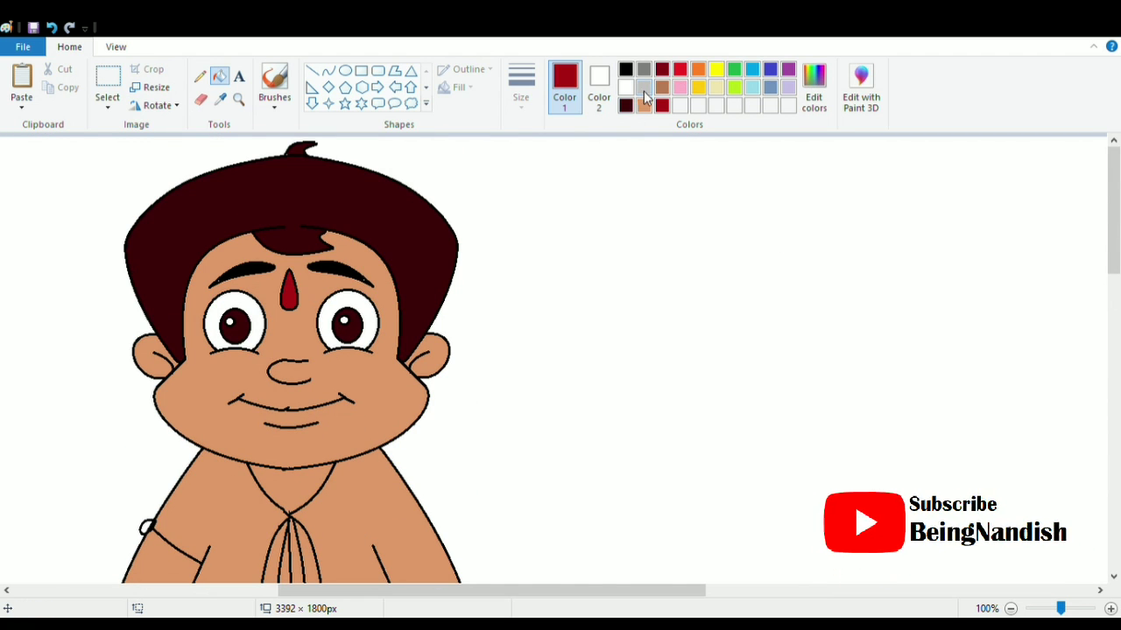
click(643, 88)
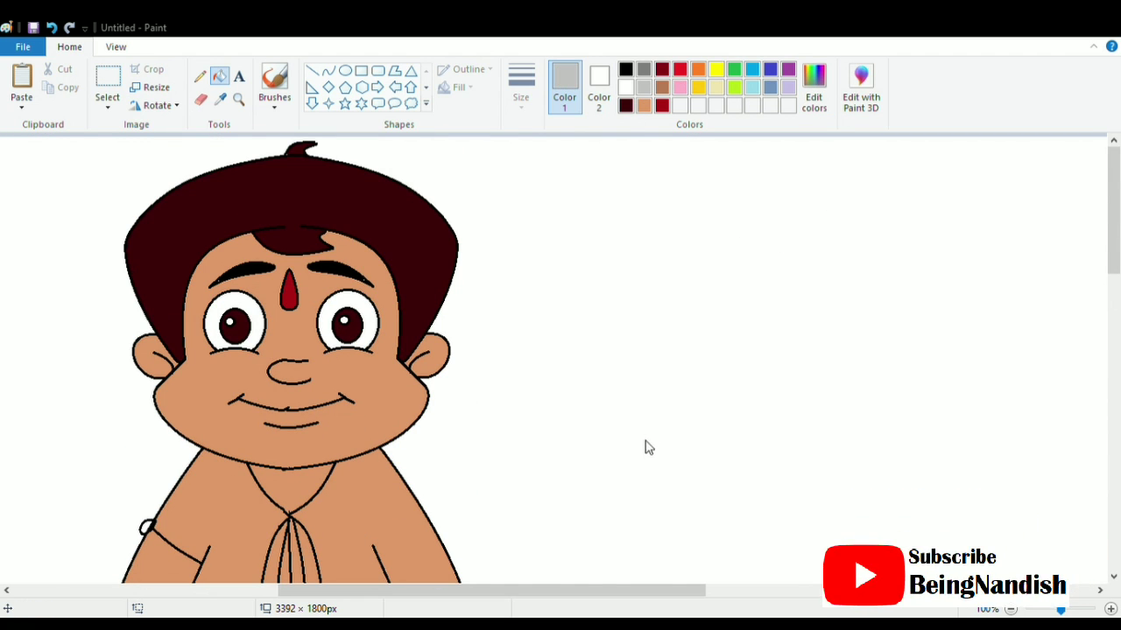
click(372, 323)
click(263, 335)
Review the whole coloured character at 50% zoom.
click(116, 46)
click(55, 87)
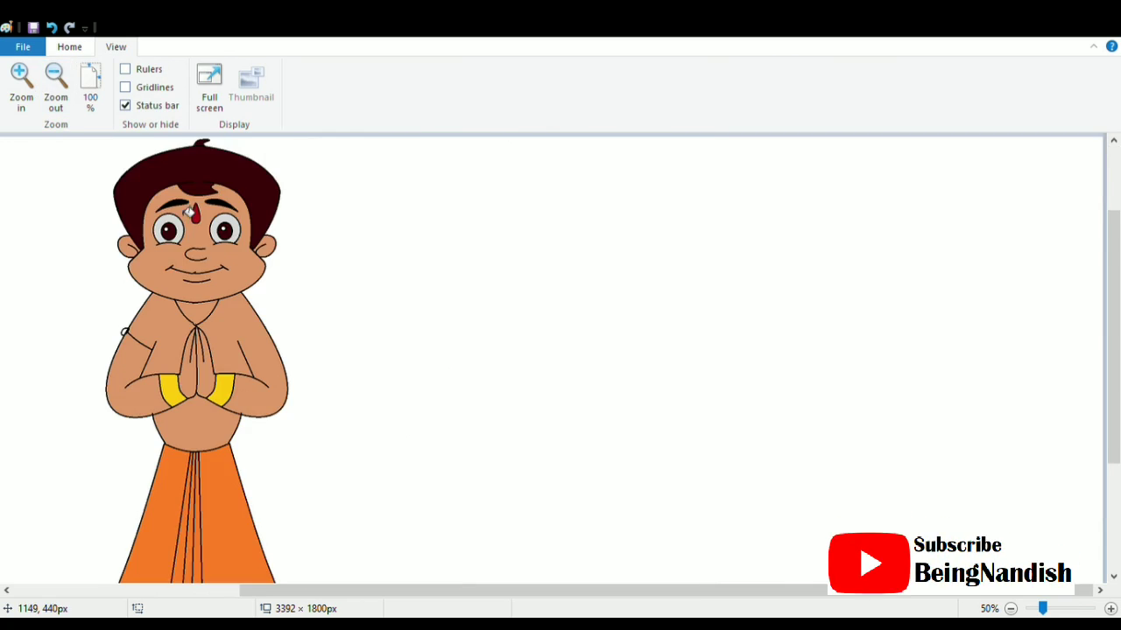
click(55, 88)
click(21, 88)
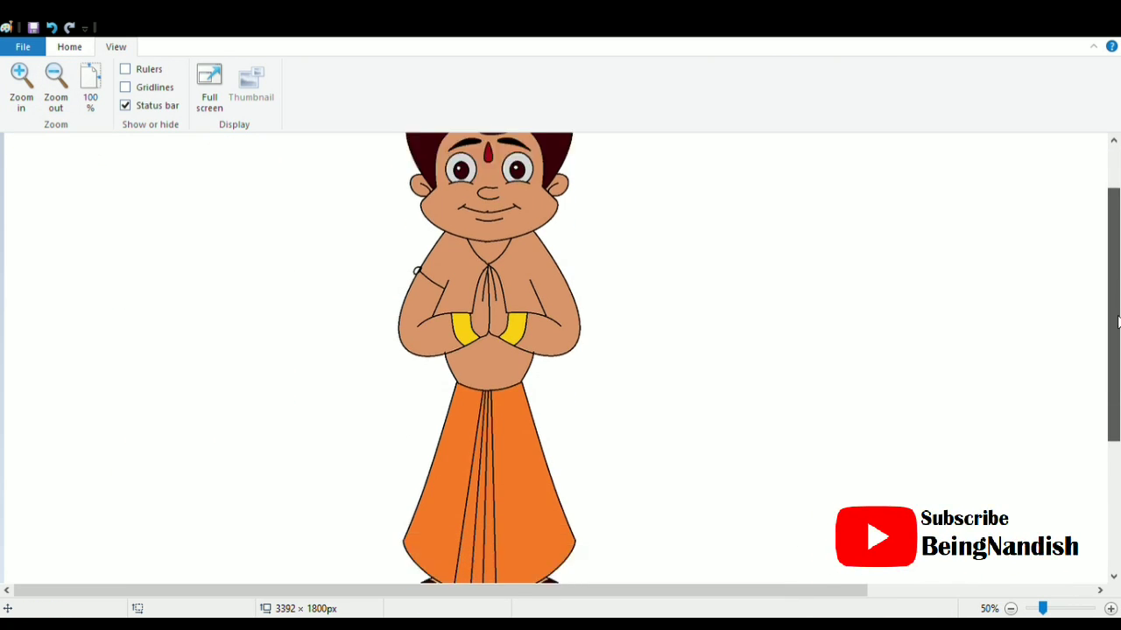